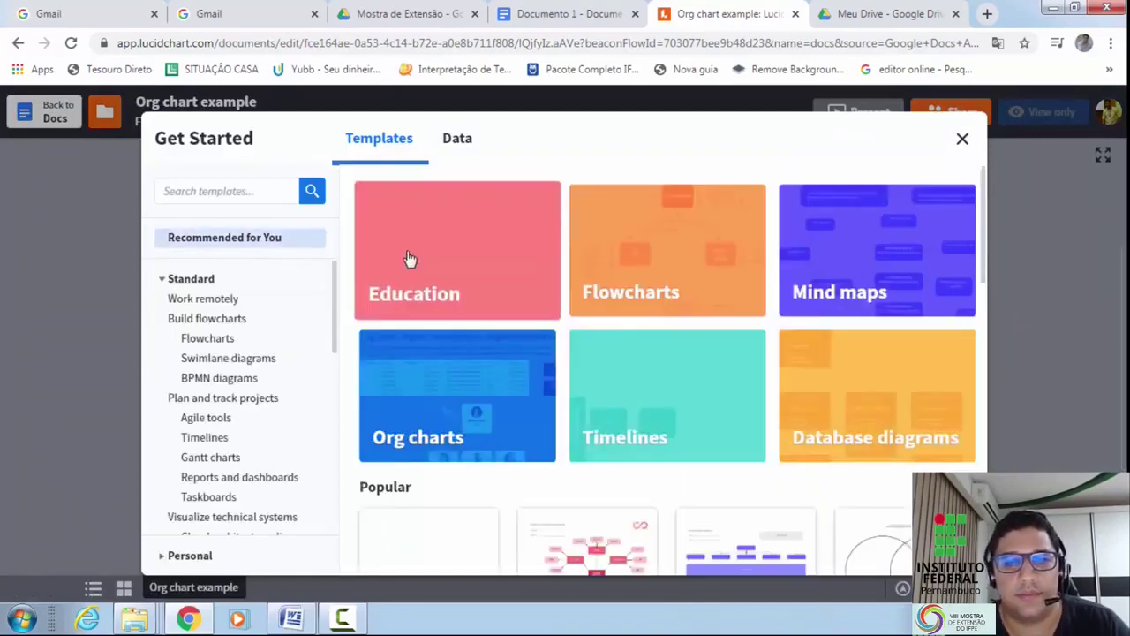
Step: Create a diagram from the Cluster/word web 3 template in the Education category and close the Org chart example
click(457, 257)
click(416, 396)
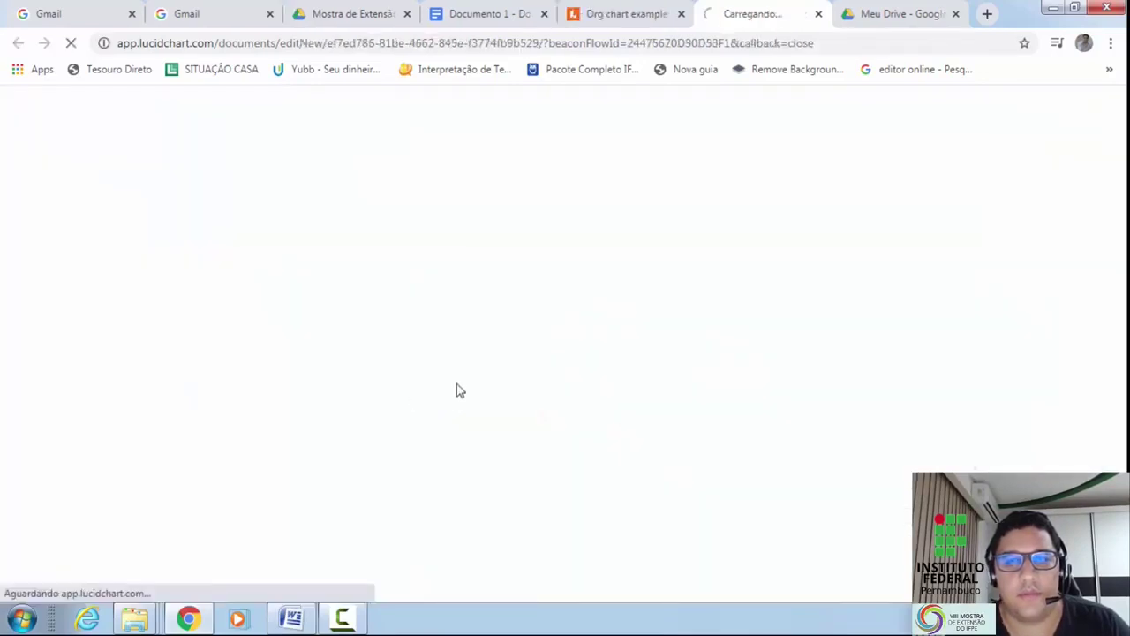
click(681, 14)
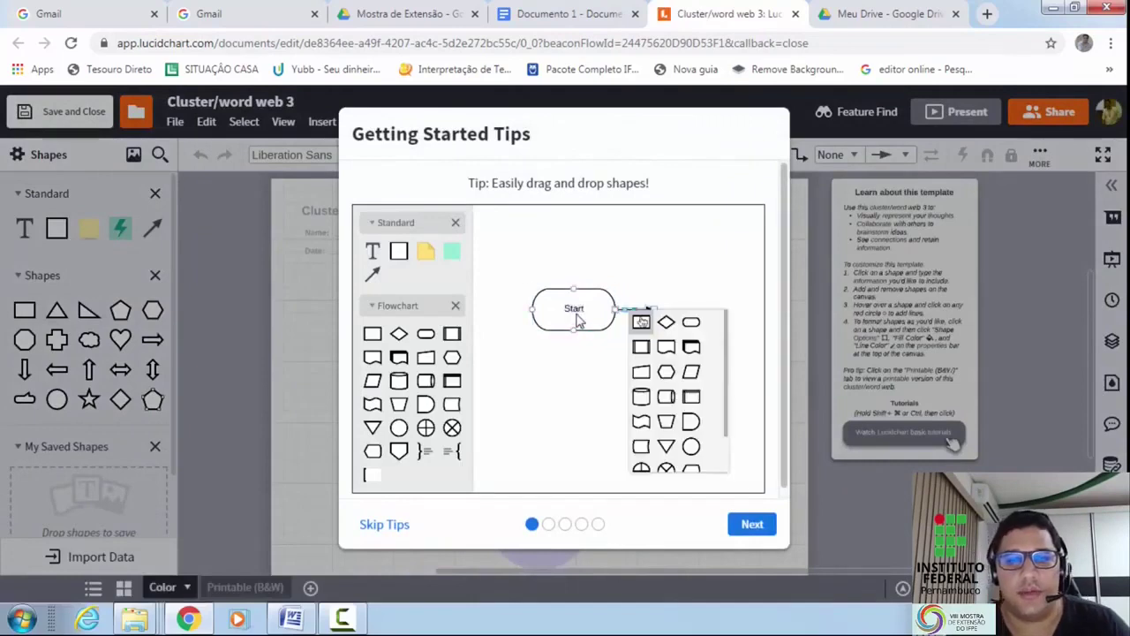
Step: Go through the Getting Started Tips to the end and dismiss them
click(750, 524)
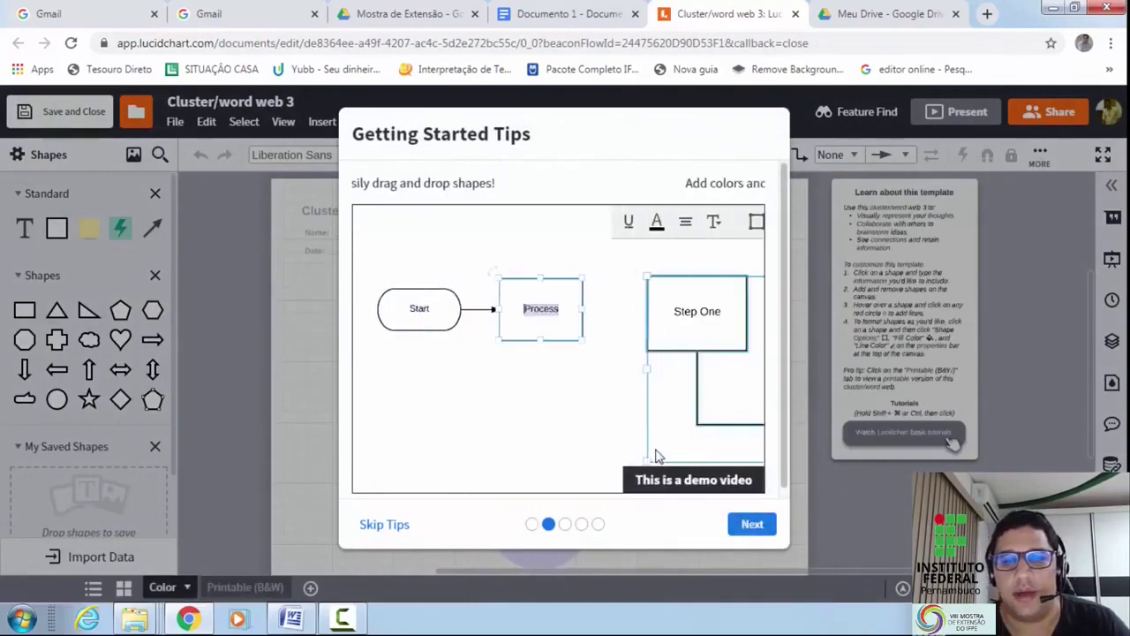
click(750, 526)
click(749, 524)
click(749, 524)
Step: Fill the three upper circles, the central topic box and two lower circles with placeholder text such as "dddd", and save and close the diagram
drag(431, 312, 429, 316)
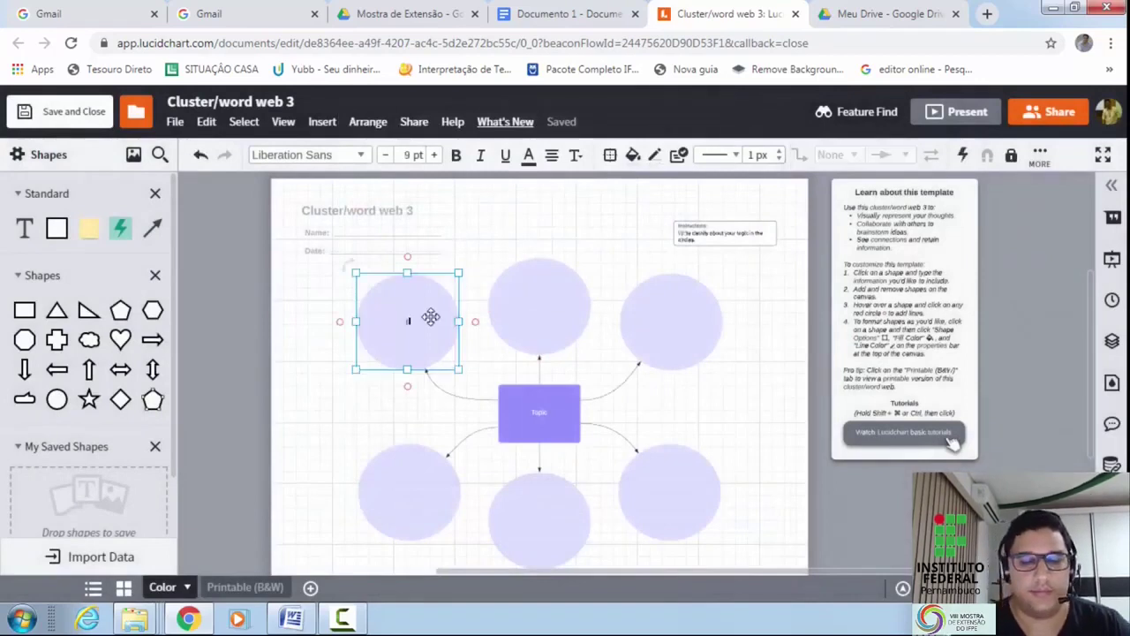
click(532, 326)
text(dddd)
double_click(663, 343)
text(dddd)
click(530, 417)
text(dddd)
click(535, 524)
text(dddd)
click(655, 493)
text(dd)
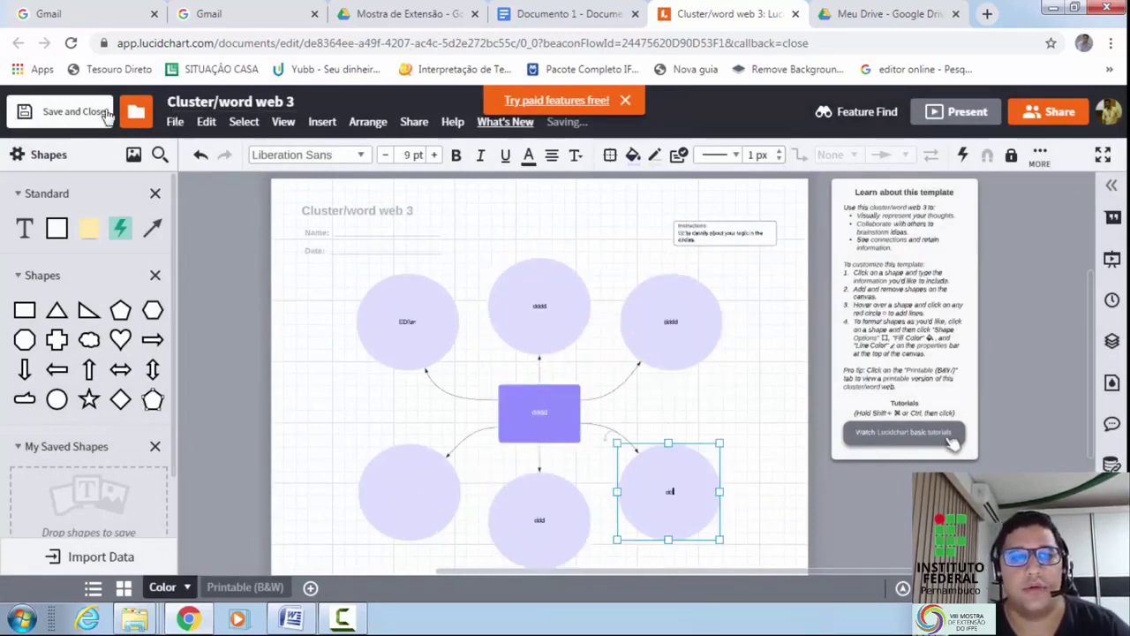
click(104, 115)
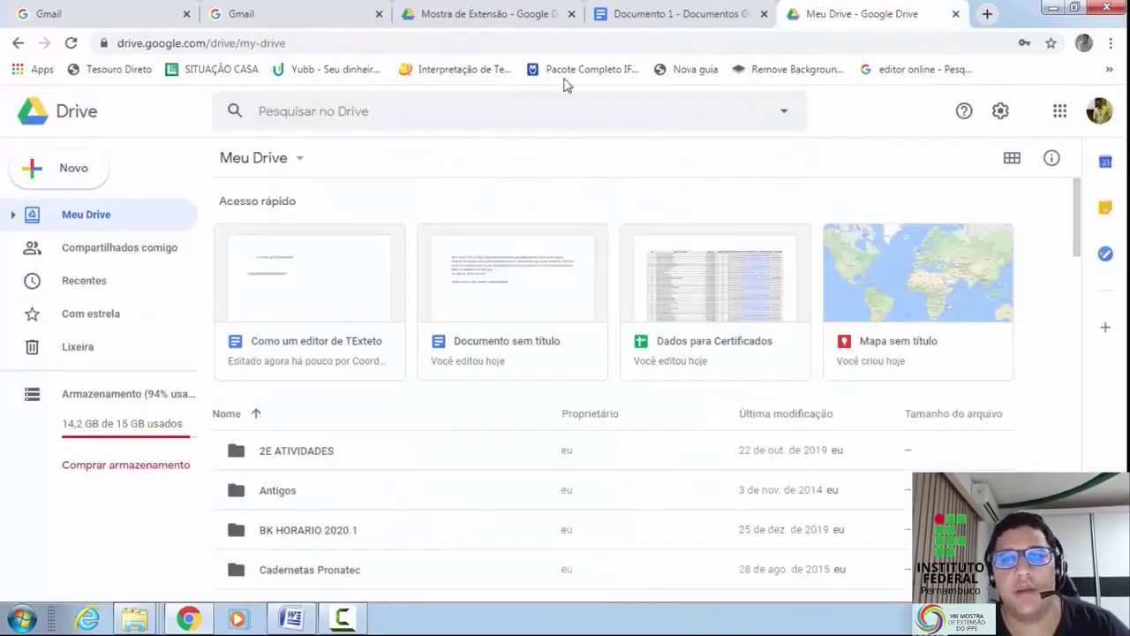
Step: Switch to Documento 1 in Google Docs and insert the Org chart example from My Diagrams below the paragraph
click(664, 19)
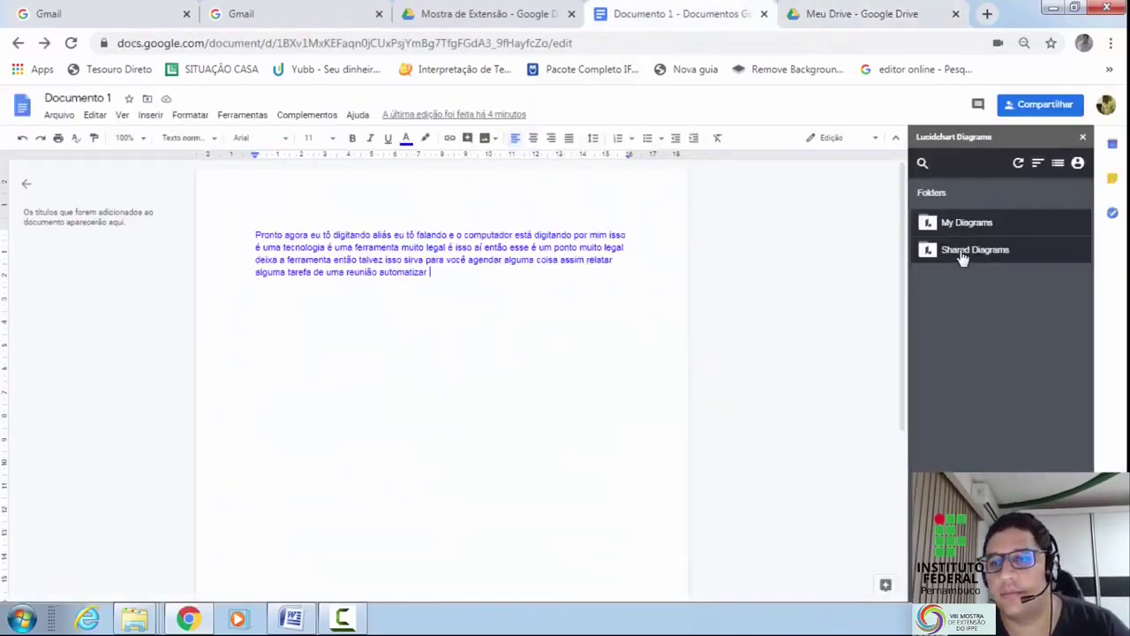
click(953, 225)
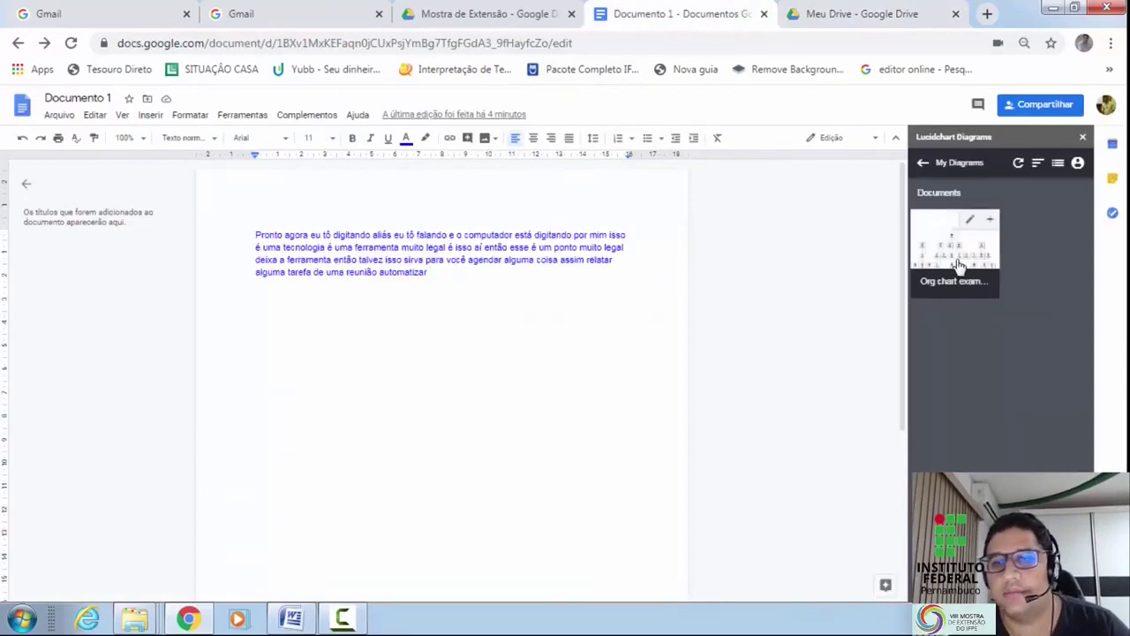
click(957, 261)
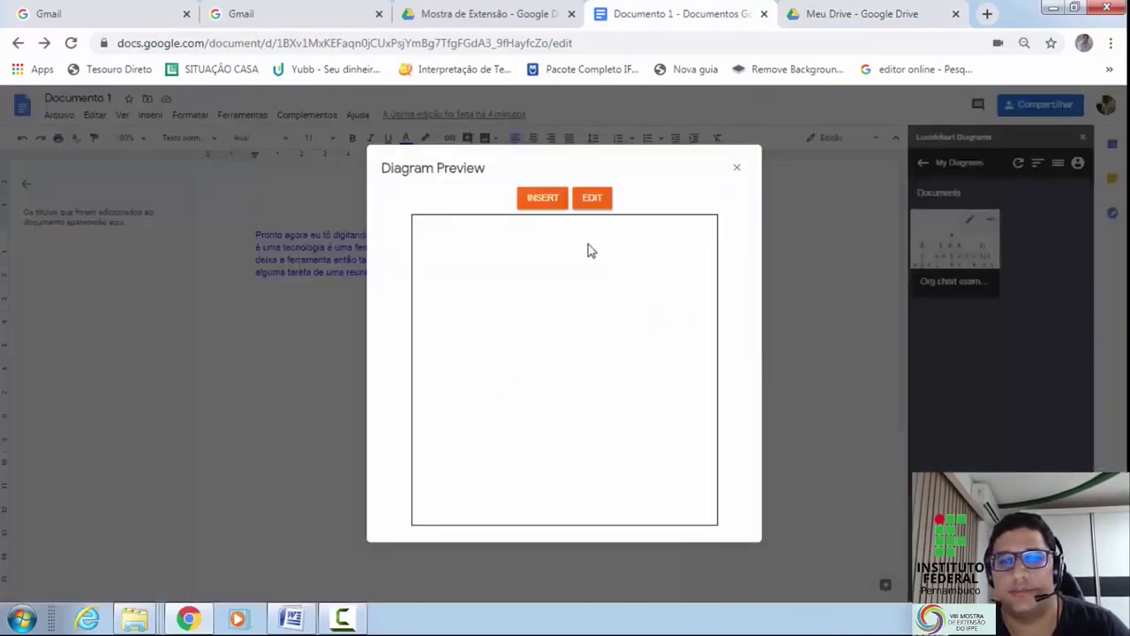
click(553, 209)
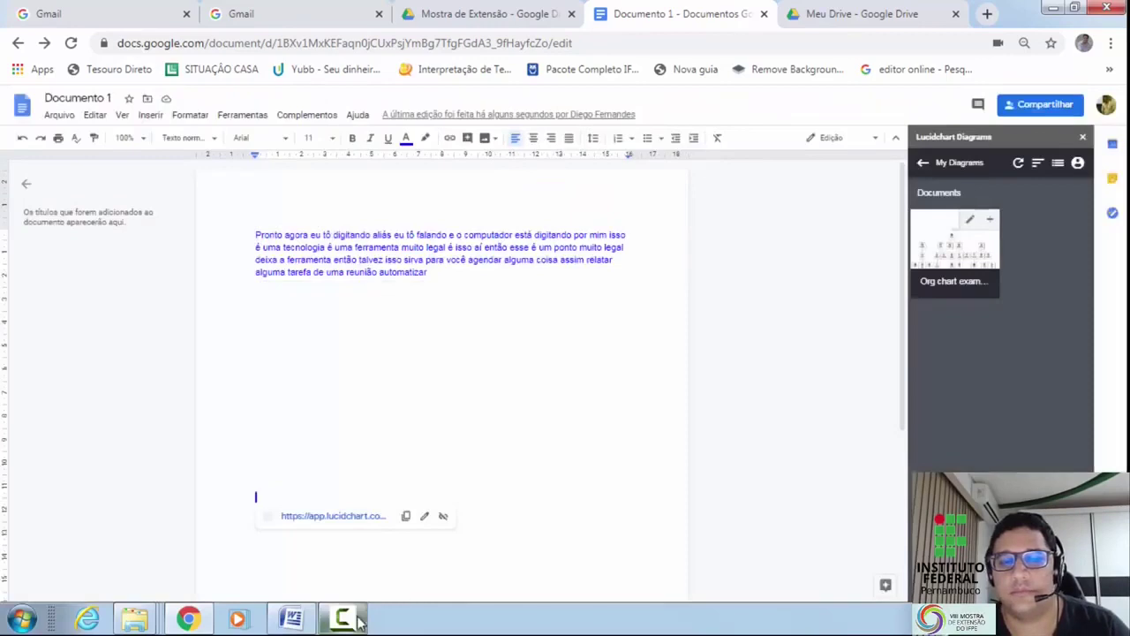
mouse_move(358, 621)
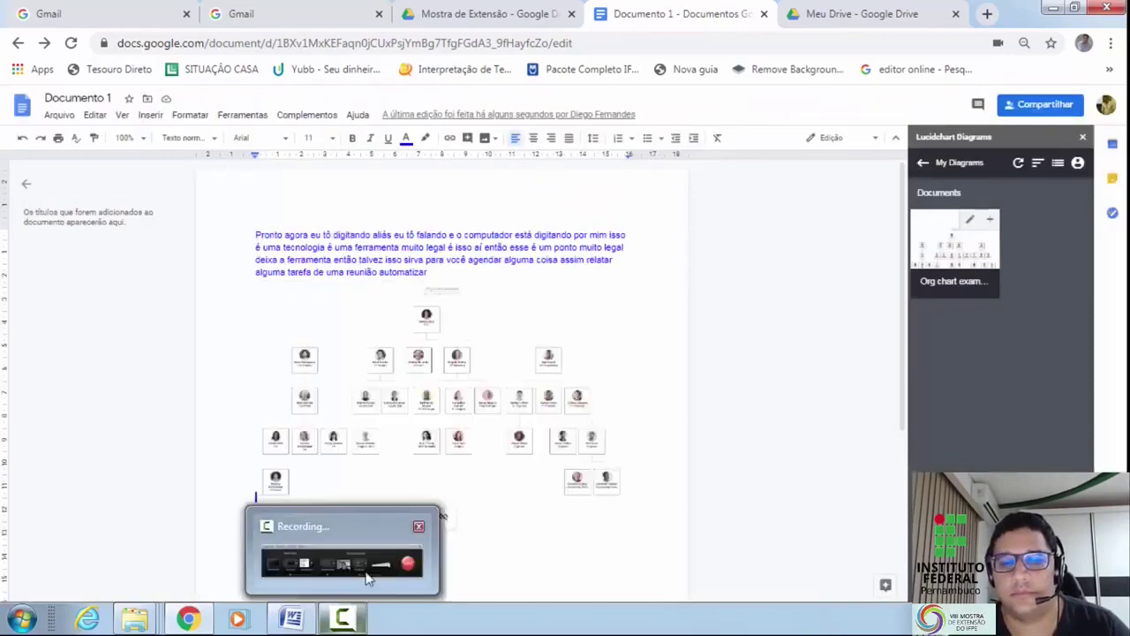
click(377, 574)
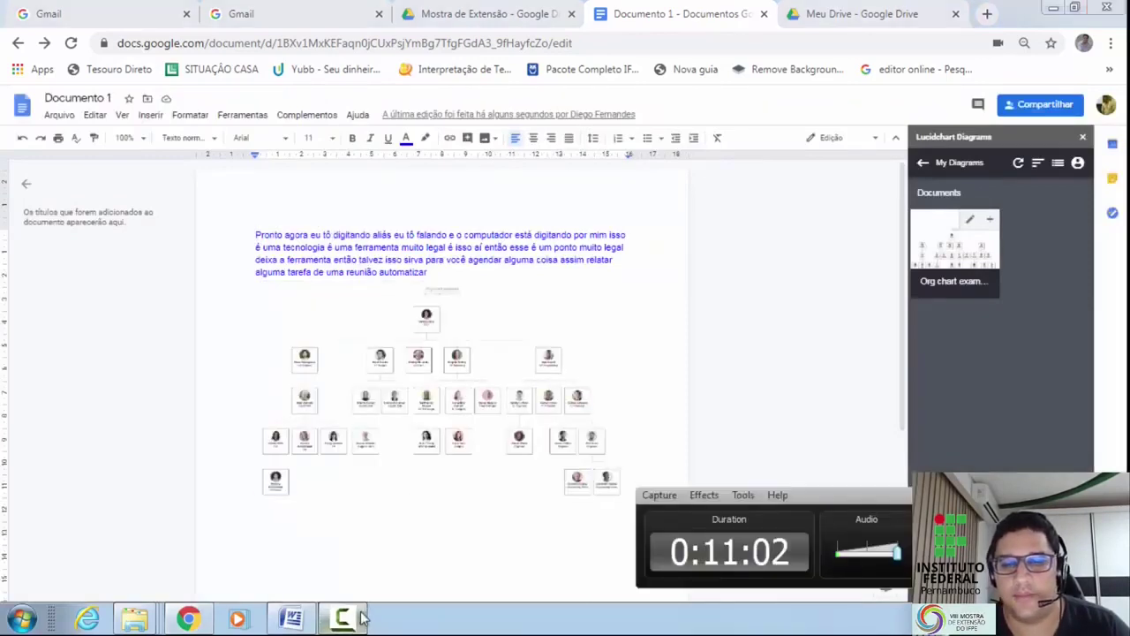
click(342, 618)
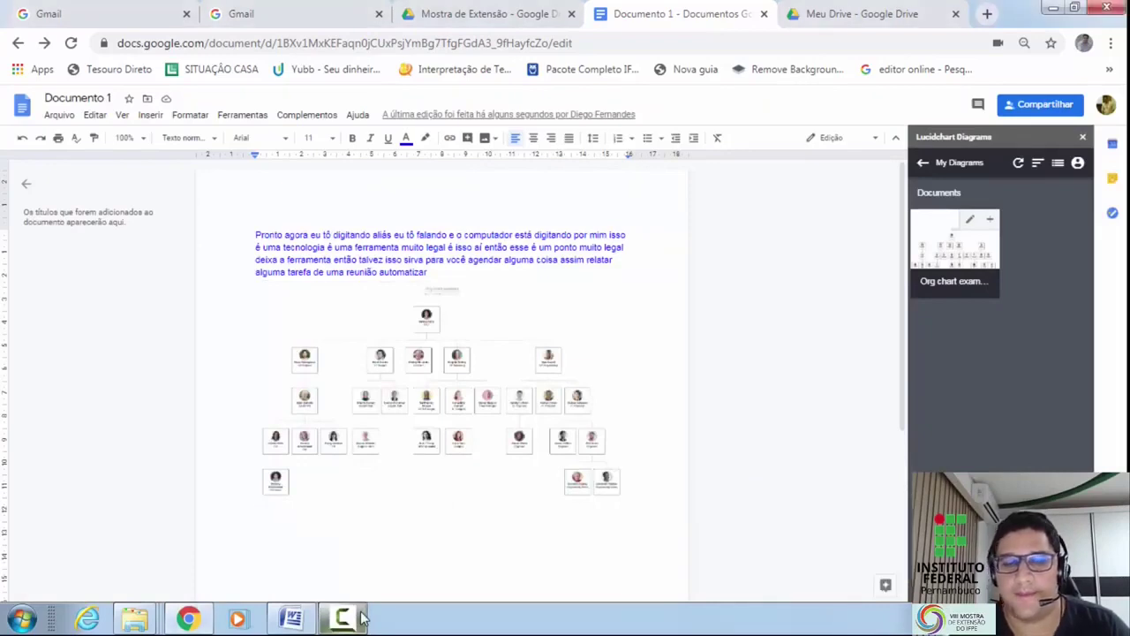
Step: Close Documento 1 and look through the file types that can be created in Google Drive
click(763, 14)
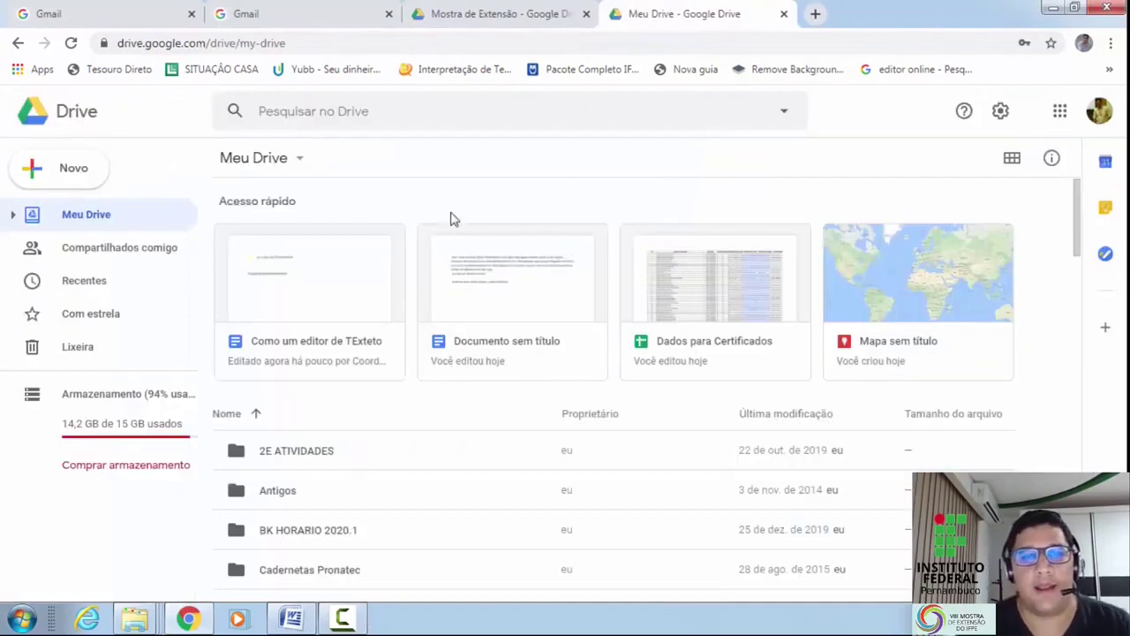
click(60, 183)
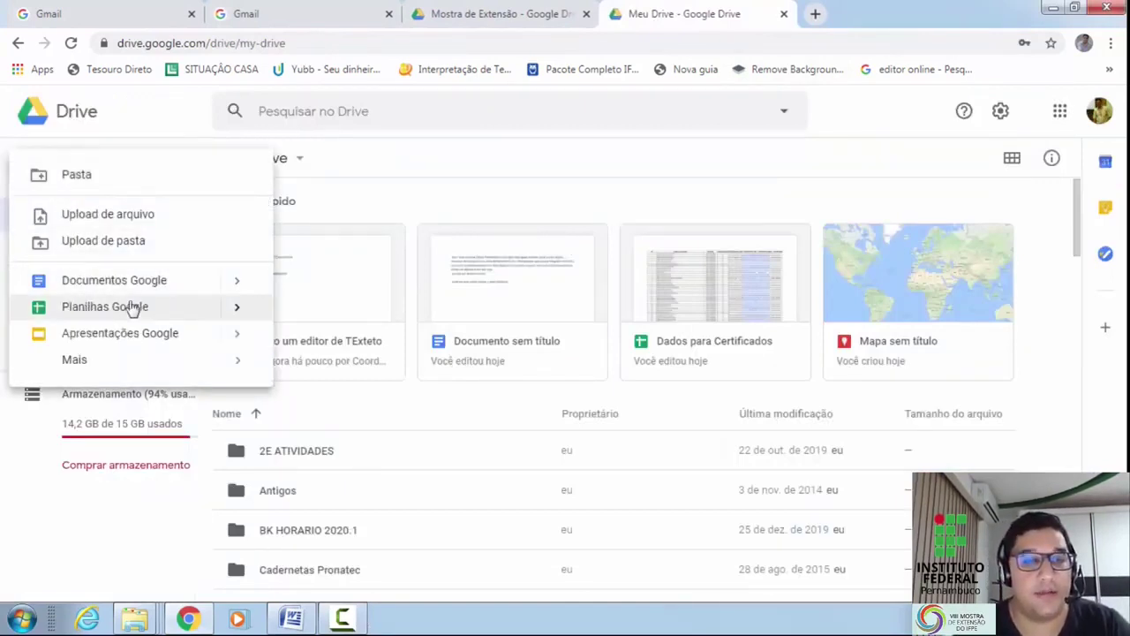
click(112, 152)
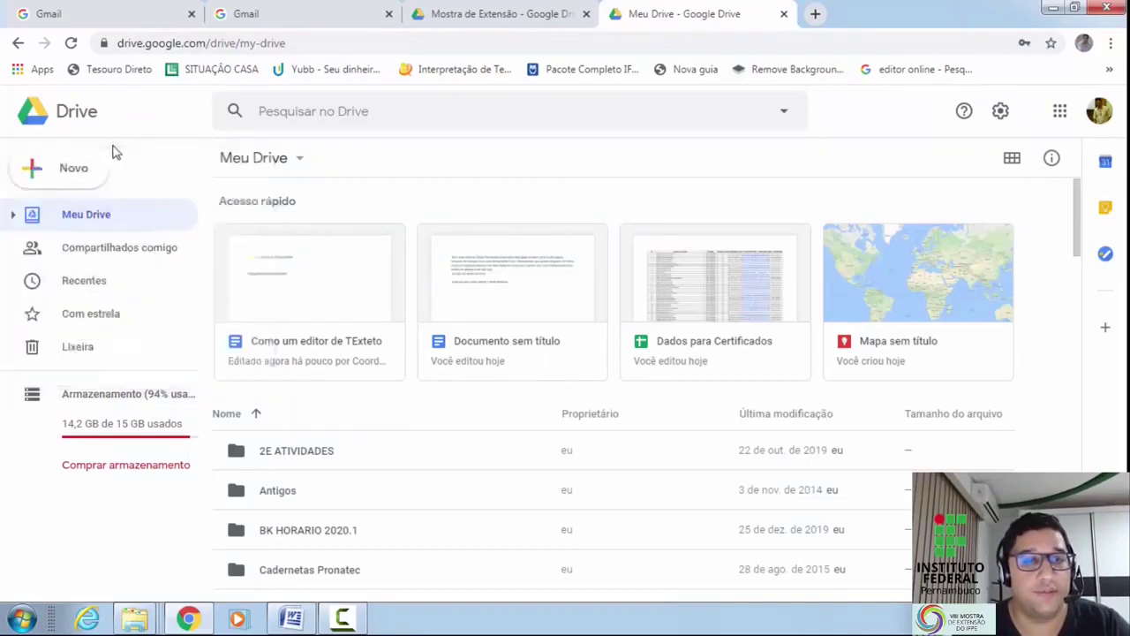
click(83, 164)
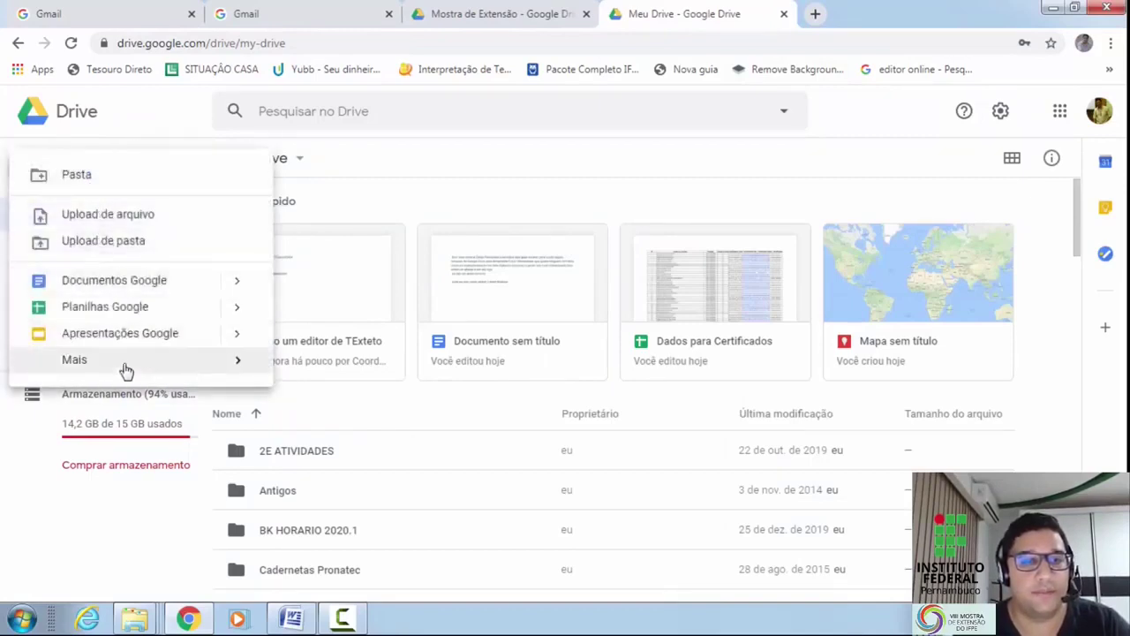
mouse_move(126, 371)
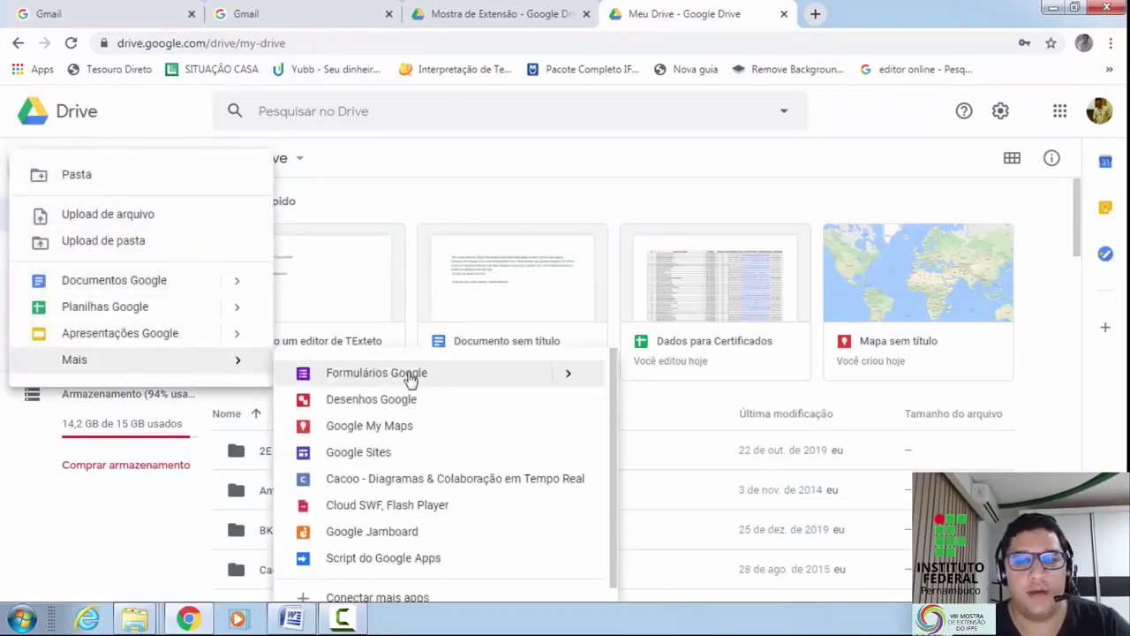
click(156, 535)
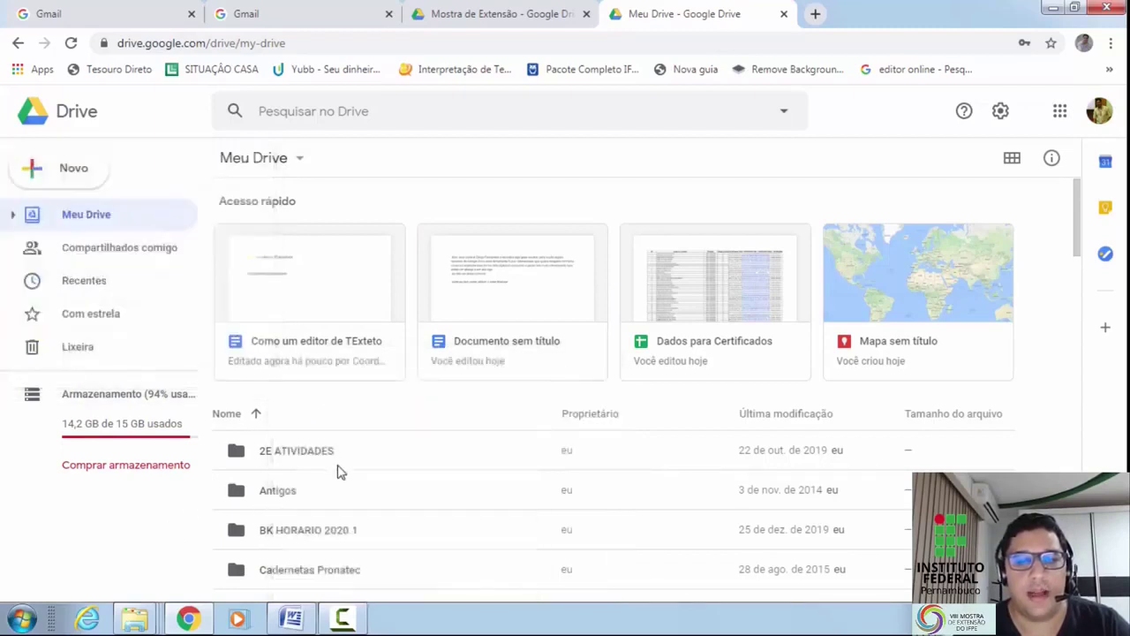
Step: Open the Mostra de Extensão folder in Meu Drive and create a new Google Forms form in it
scroll(484, 318, down, 6)
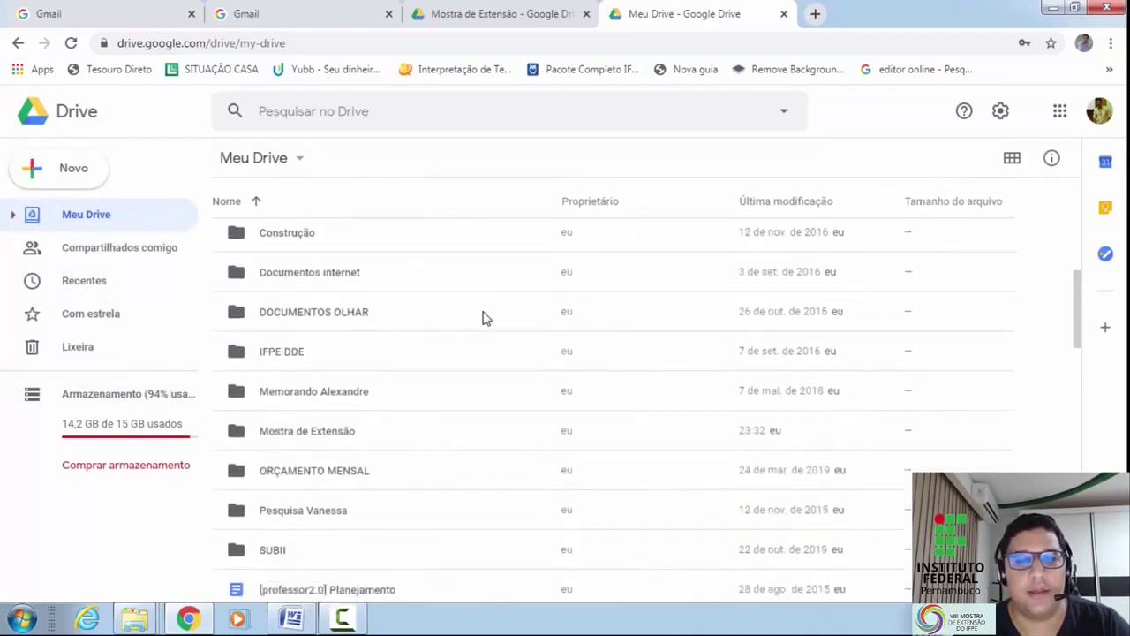
double_click(320, 441)
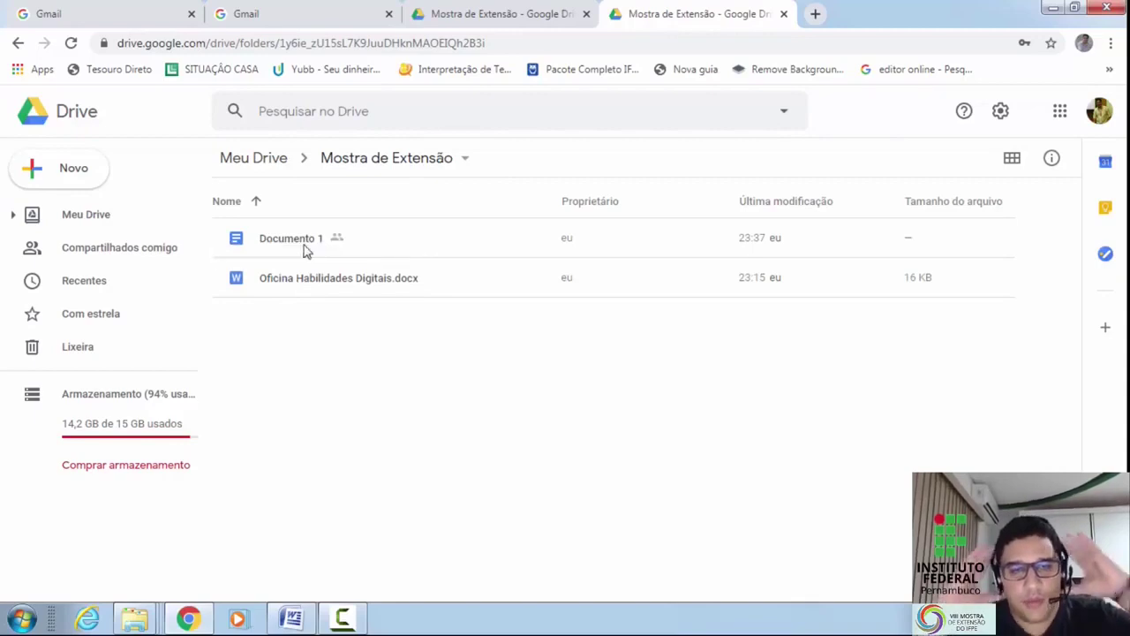
click(56, 176)
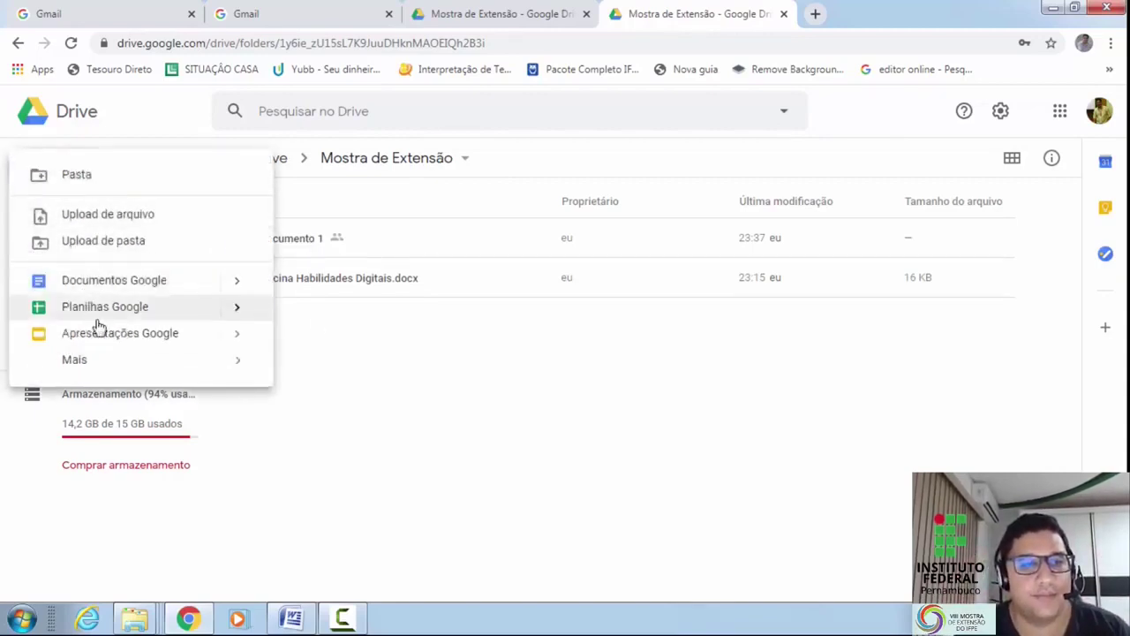
mouse_move(124, 371)
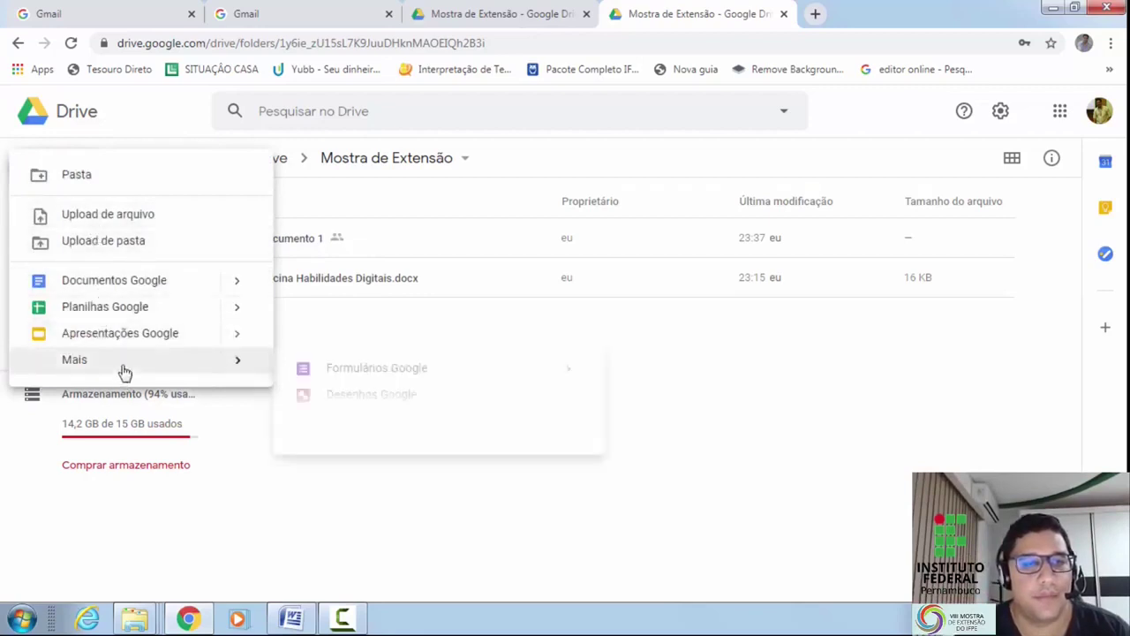
click(396, 371)
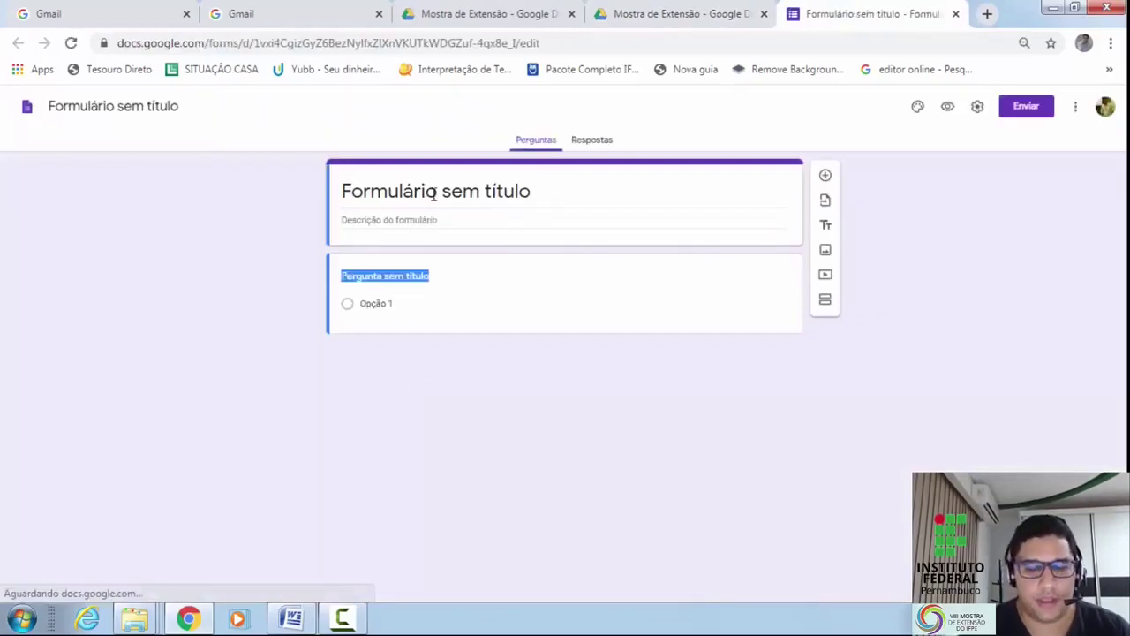
Step: Title the form "Pesquisa de Satisfação" and give it the description "uma breve descrição"
text(Pesquis)
click(462, 202)
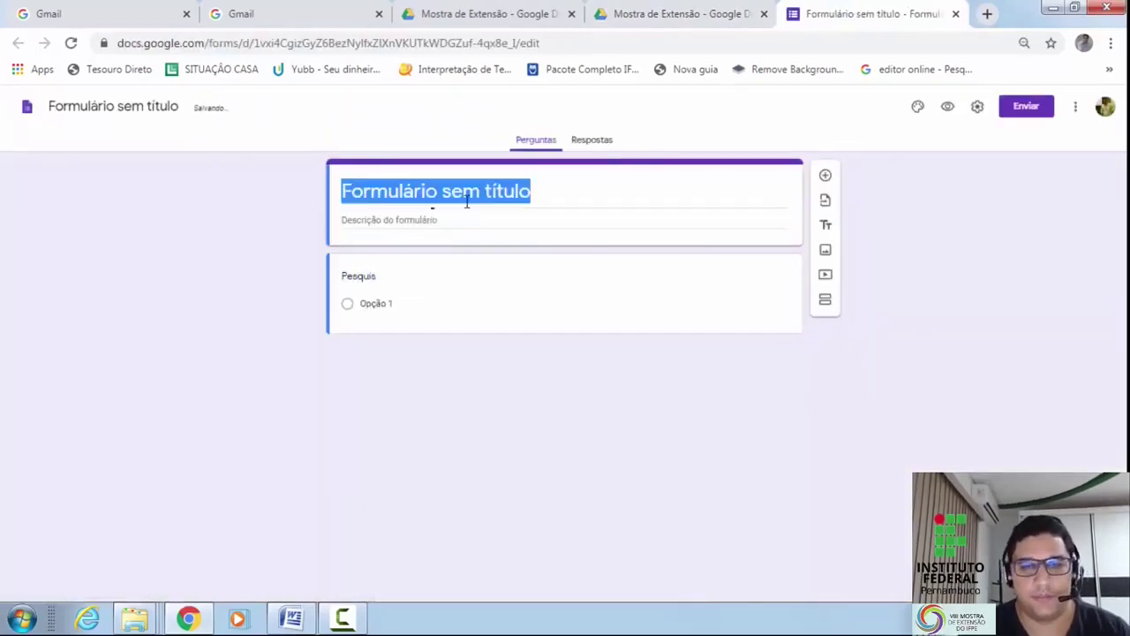
text(Pesquis)
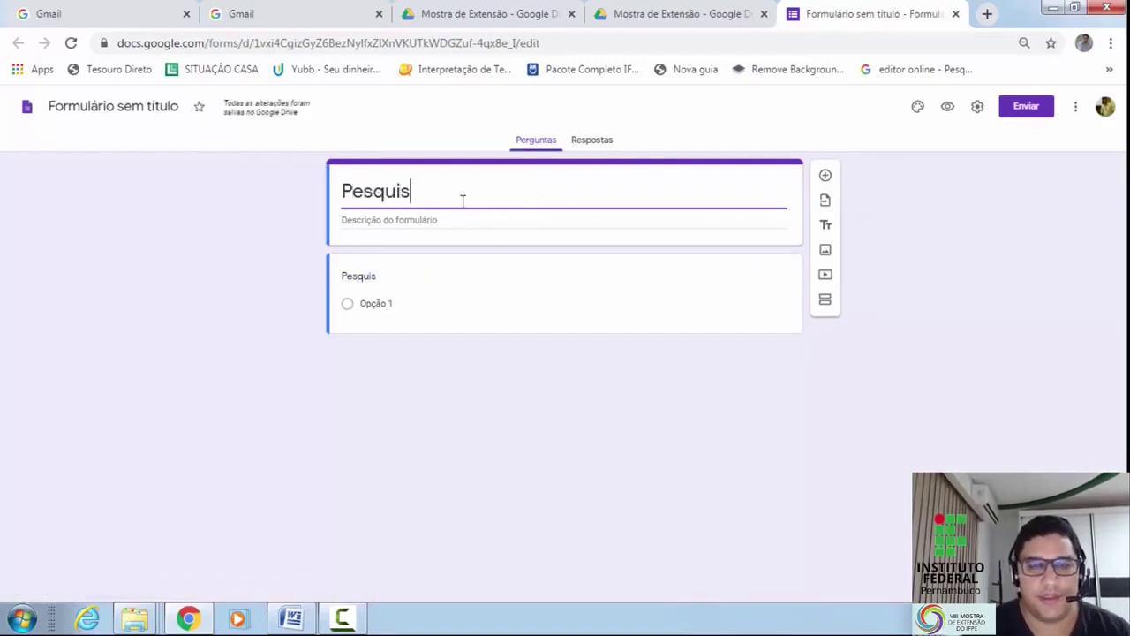
text(a de Sat)
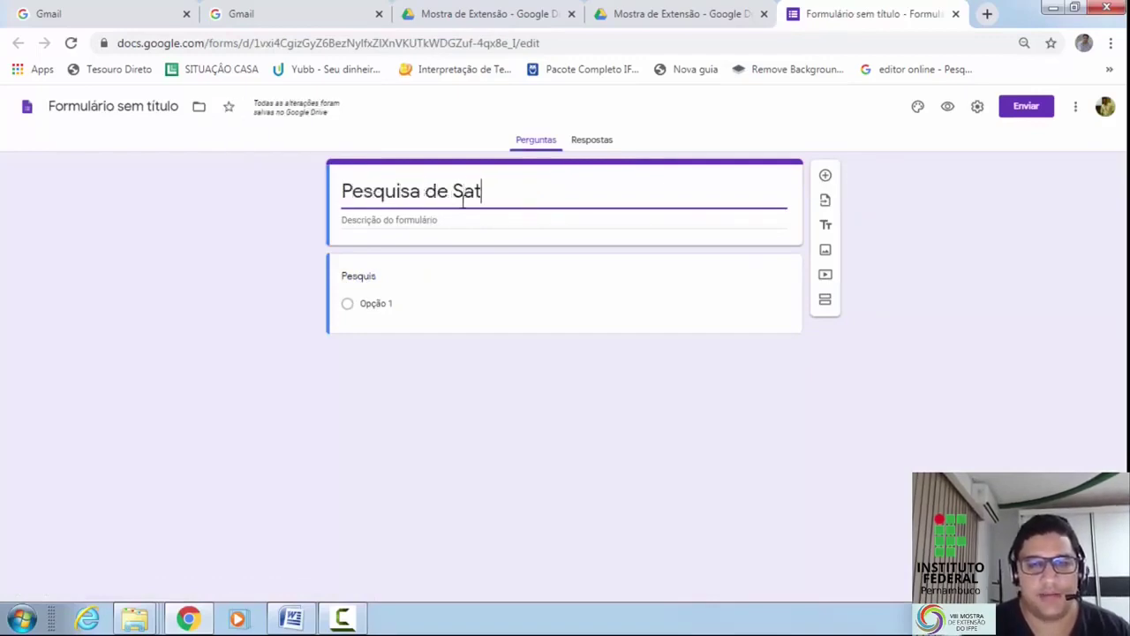
text(isfação)
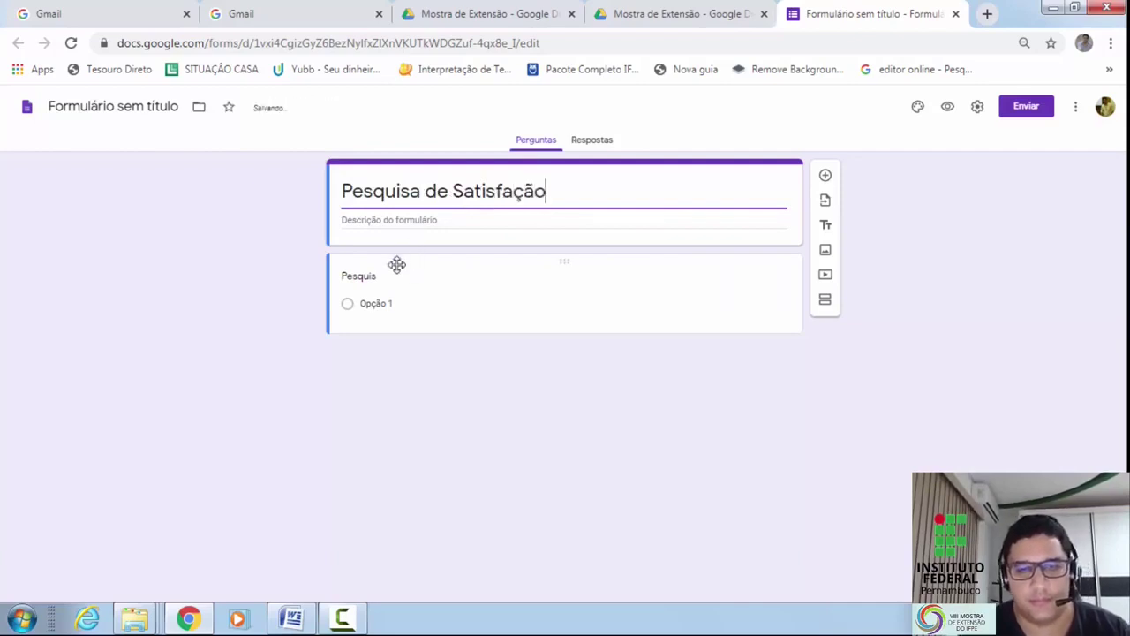
click(402, 219)
text(uma breve descrição)
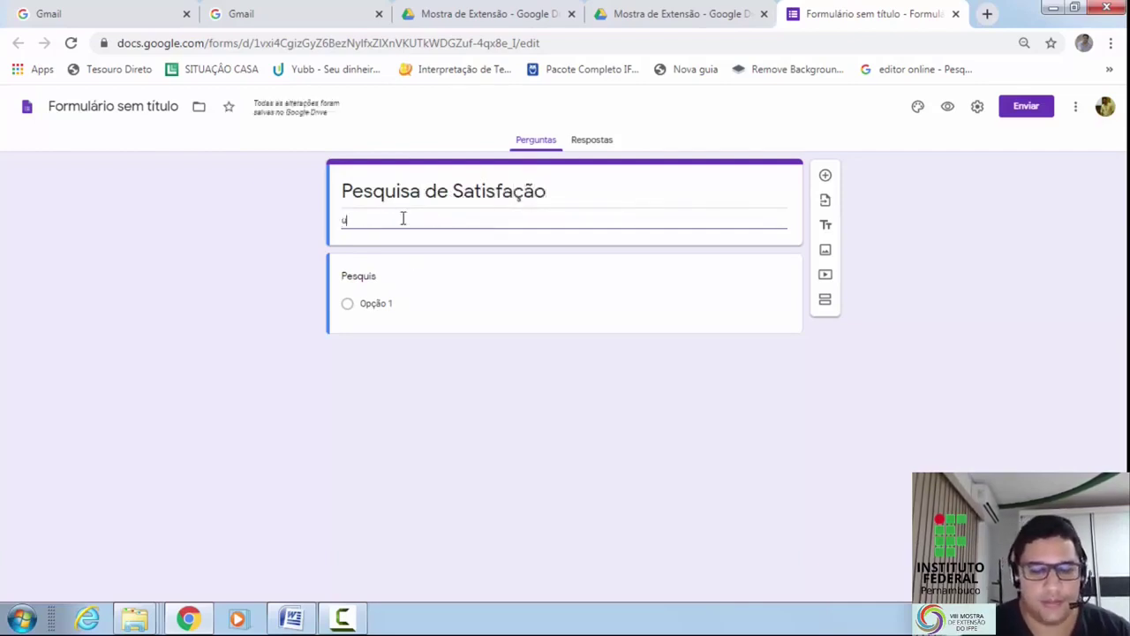
Step: Set the first question to "Qual o seu nome" with the Resposta curta answer type
double_click(393, 285)
text(Qual o seu nome)
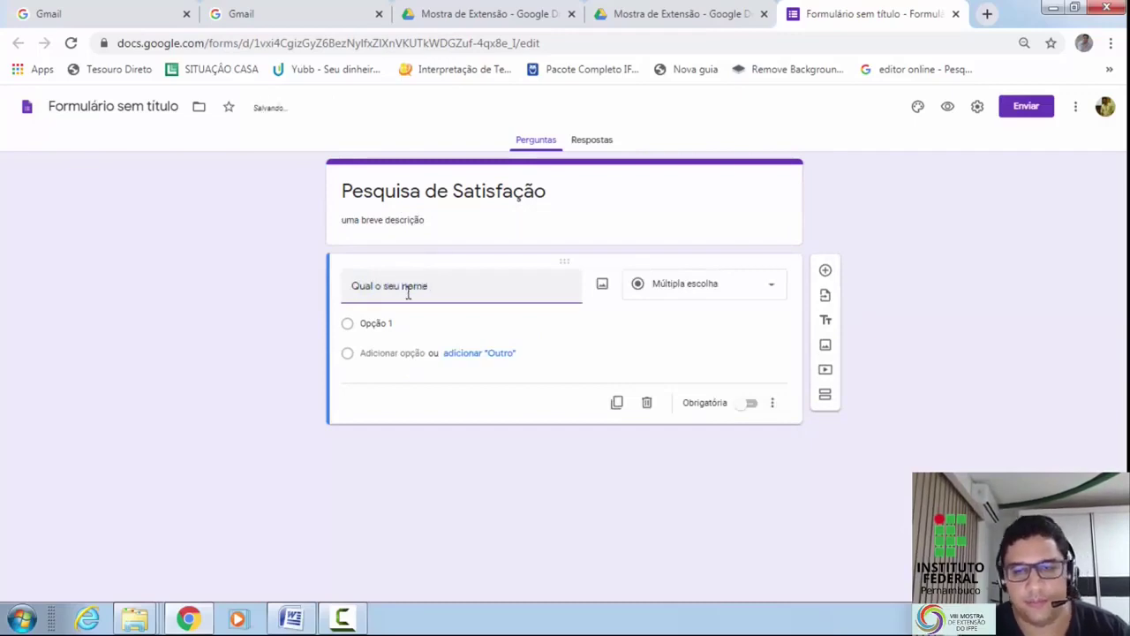
click(676, 300)
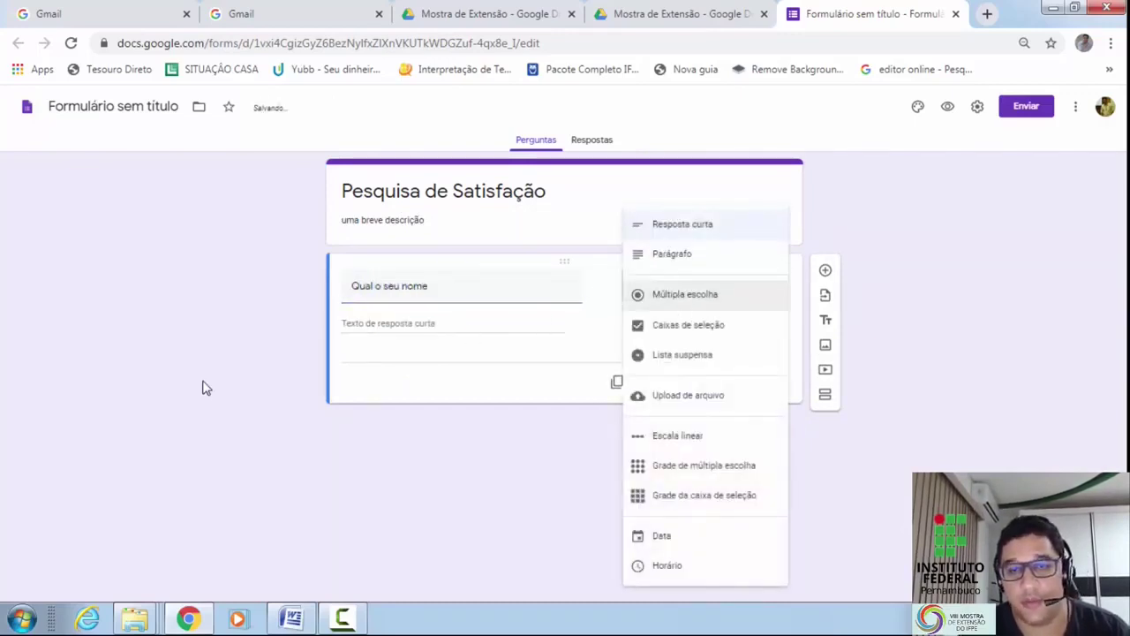
click(433, 386)
Step: Duplicate the name question and change the copy's text to "O que achou do Produto?"
click(617, 382)
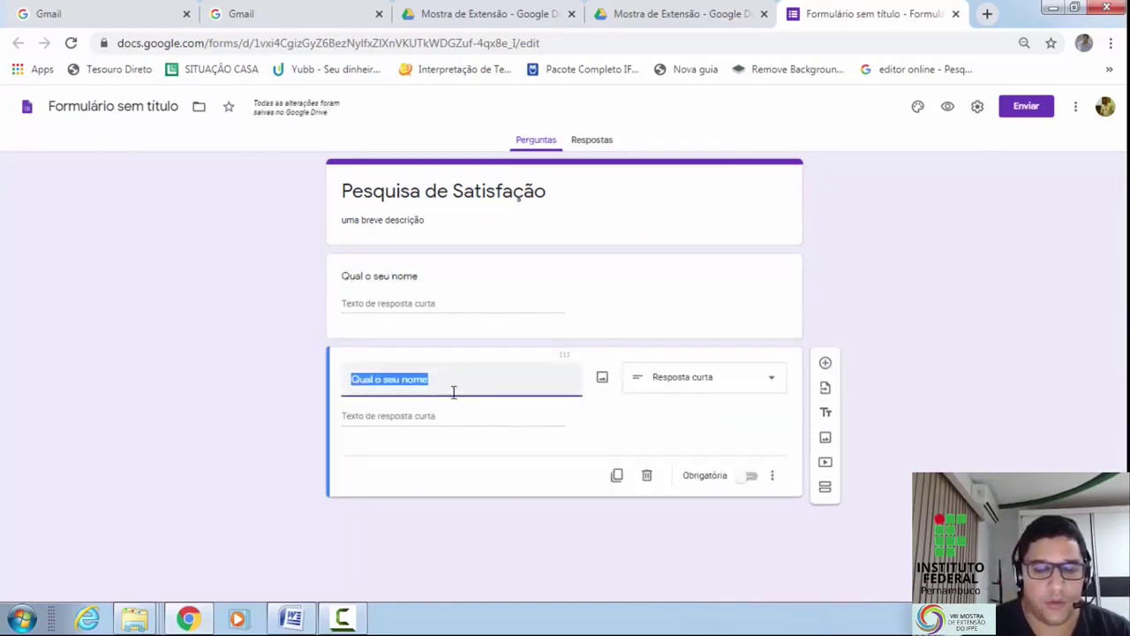
text(O que achou)
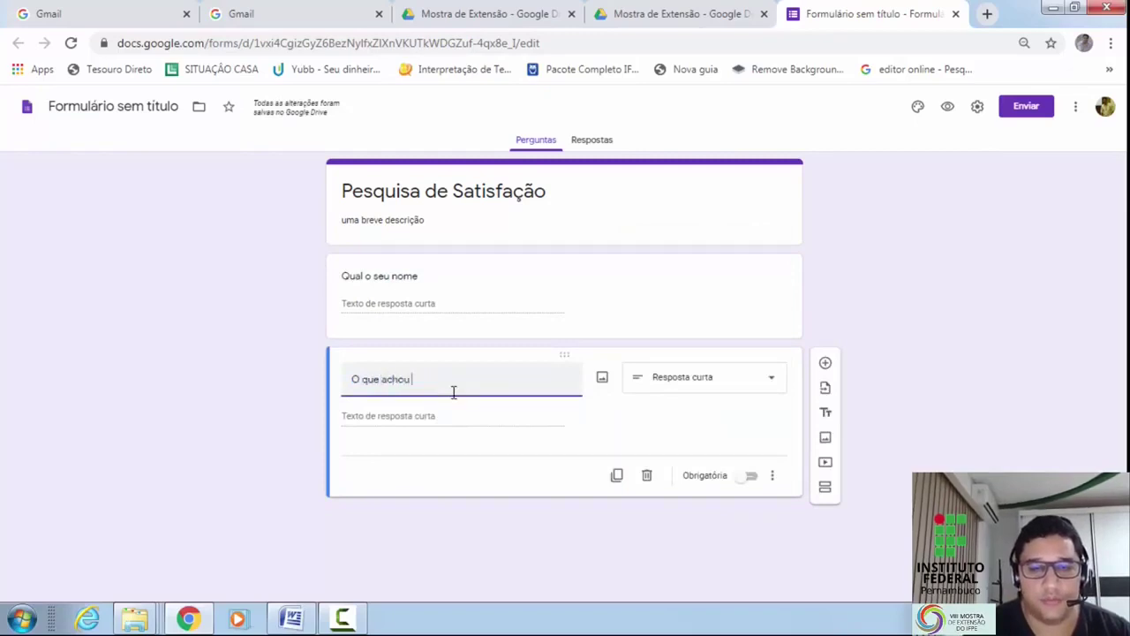
text( do Produto?)
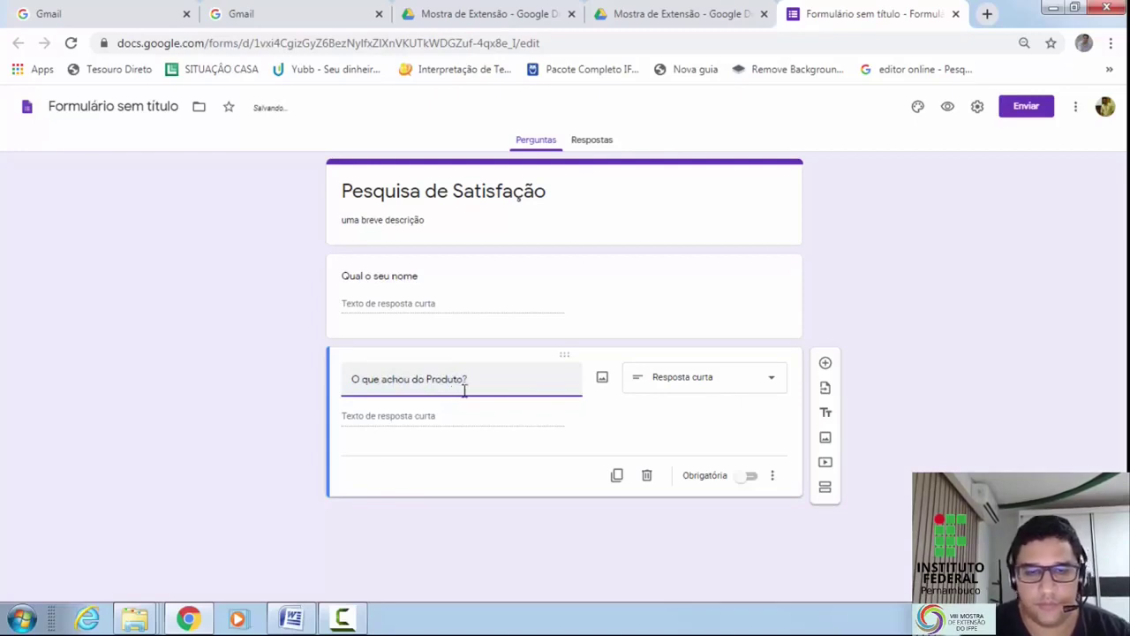
click(437, 422)
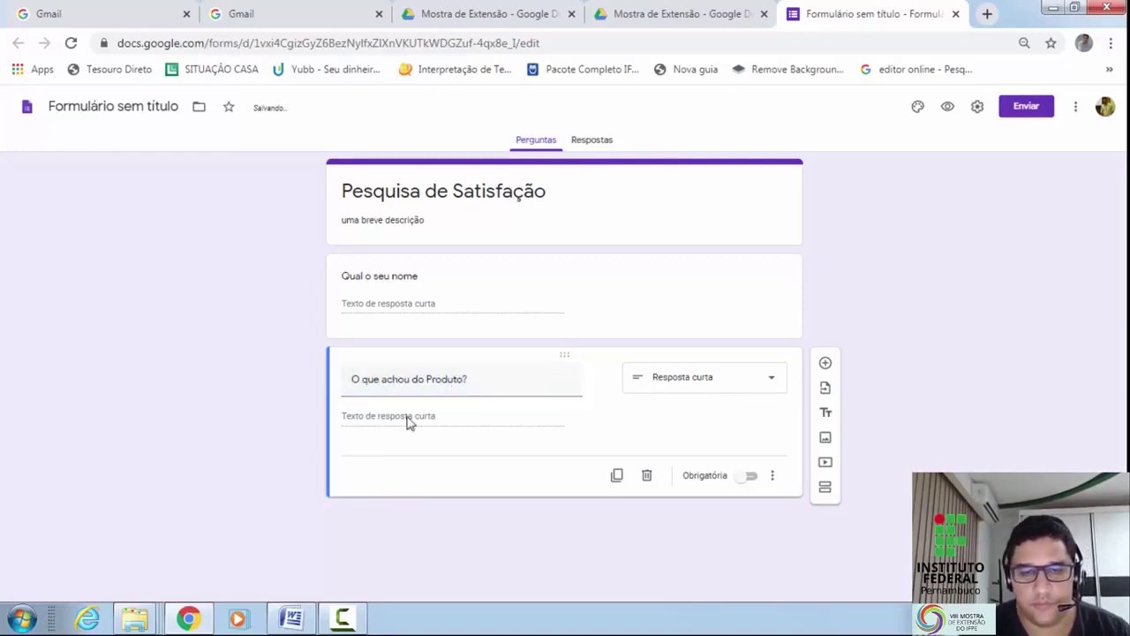
Step: Make the "O que achou do Produto?" question Múltipla escolha with the options Bom, Ruim and Péssimo, removing the surplus option
click(688, 391)
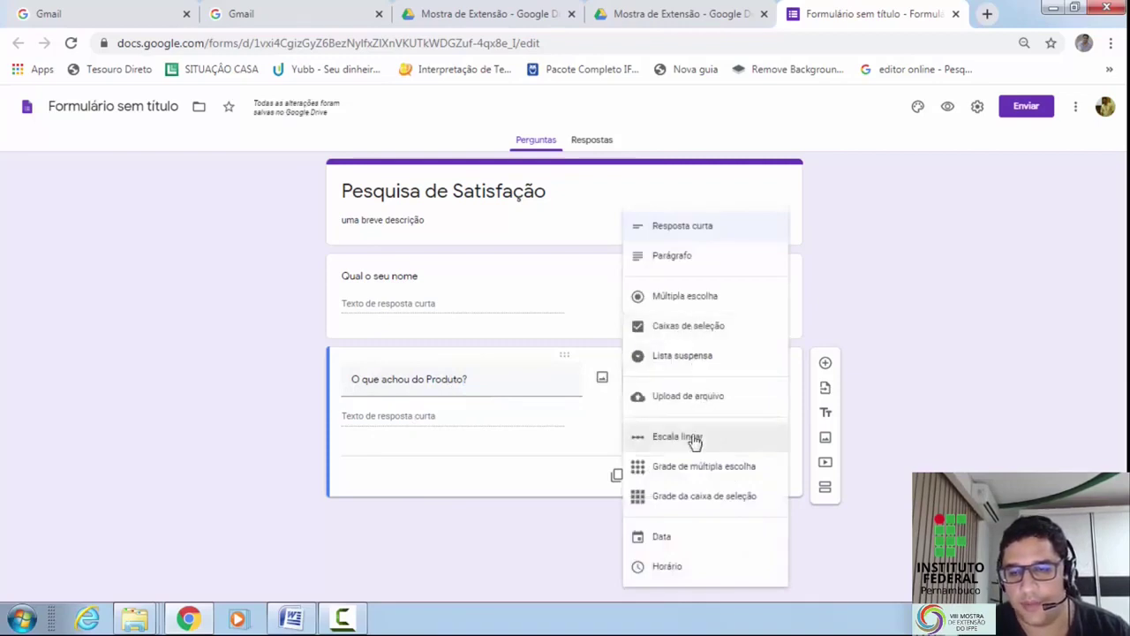
click(687, 300)
click(403, 416)
text(Bom)
key(Return)
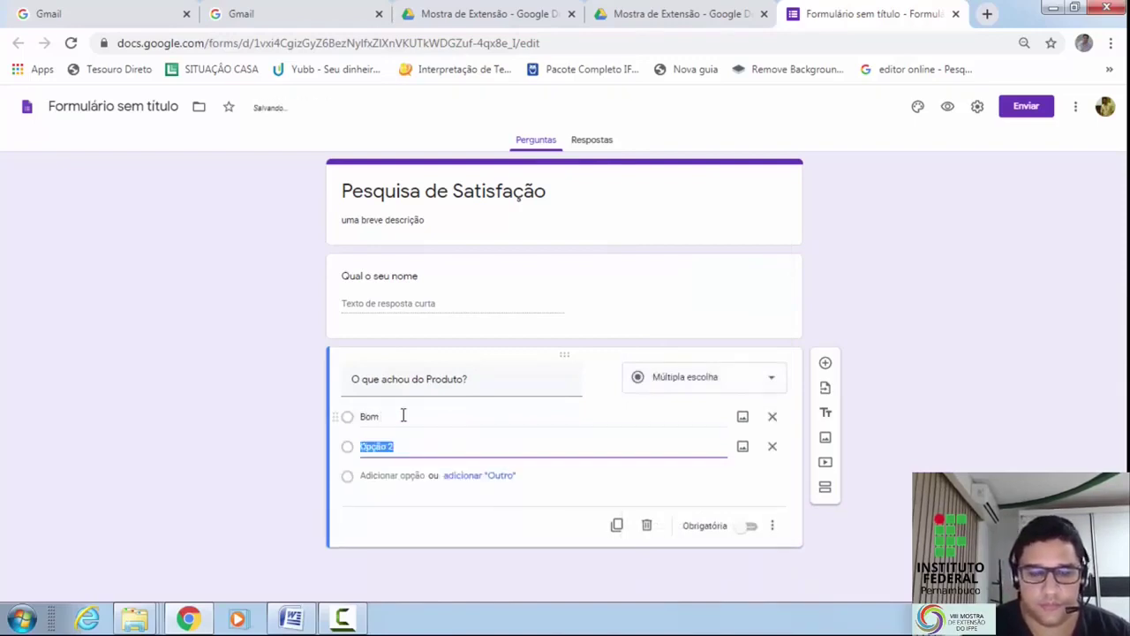
text(Ruim)
key(Return)
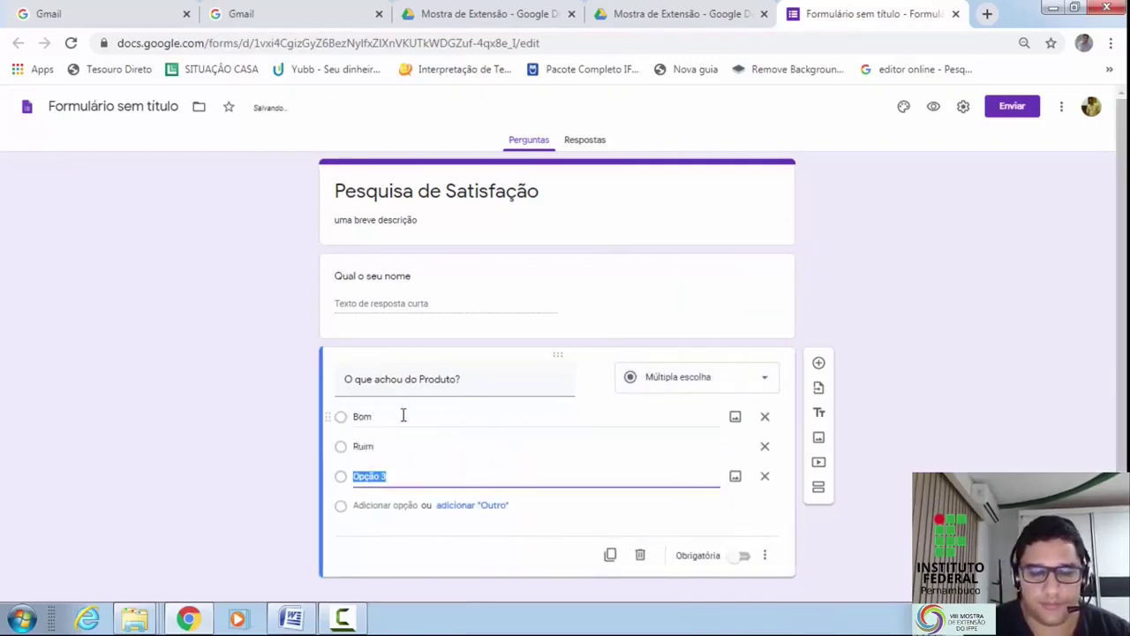
text(P)
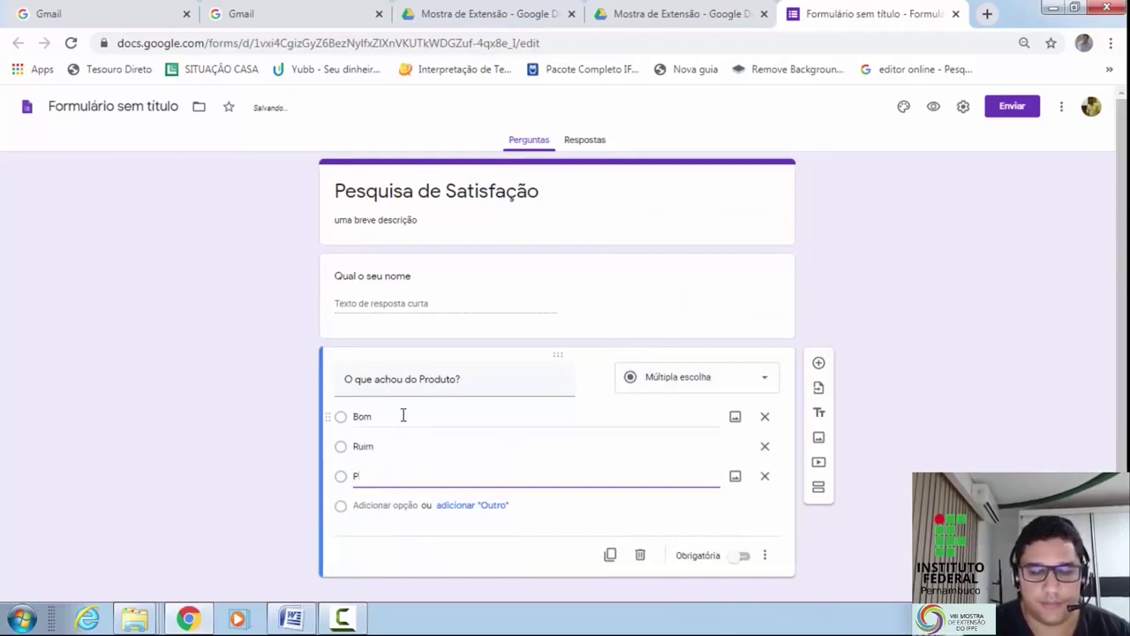
text(éssimo)
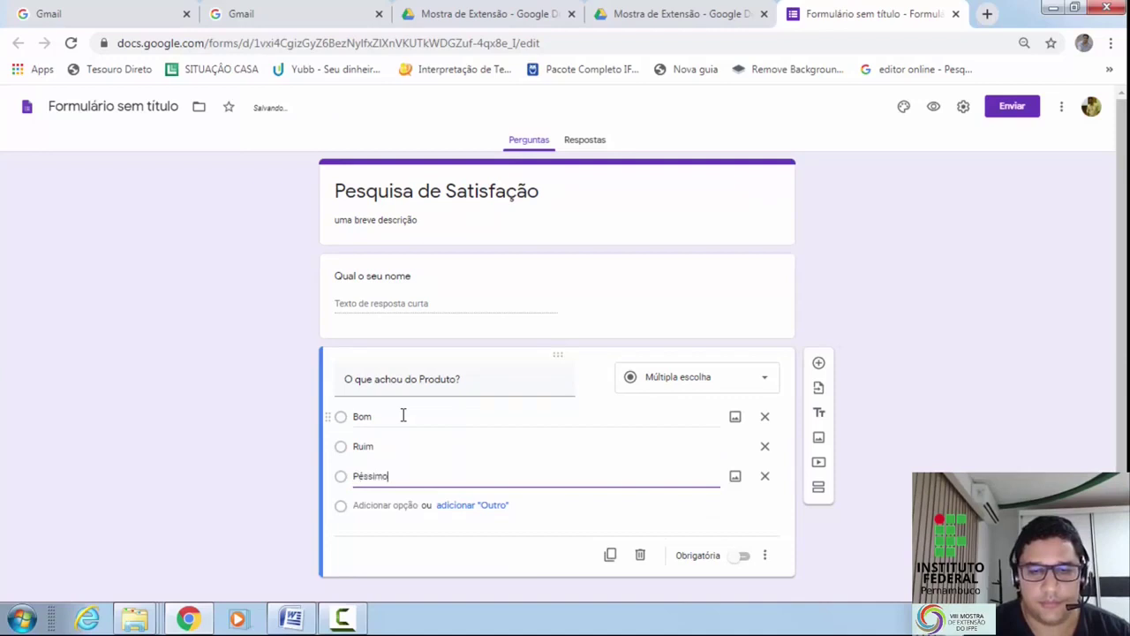
key(Return)
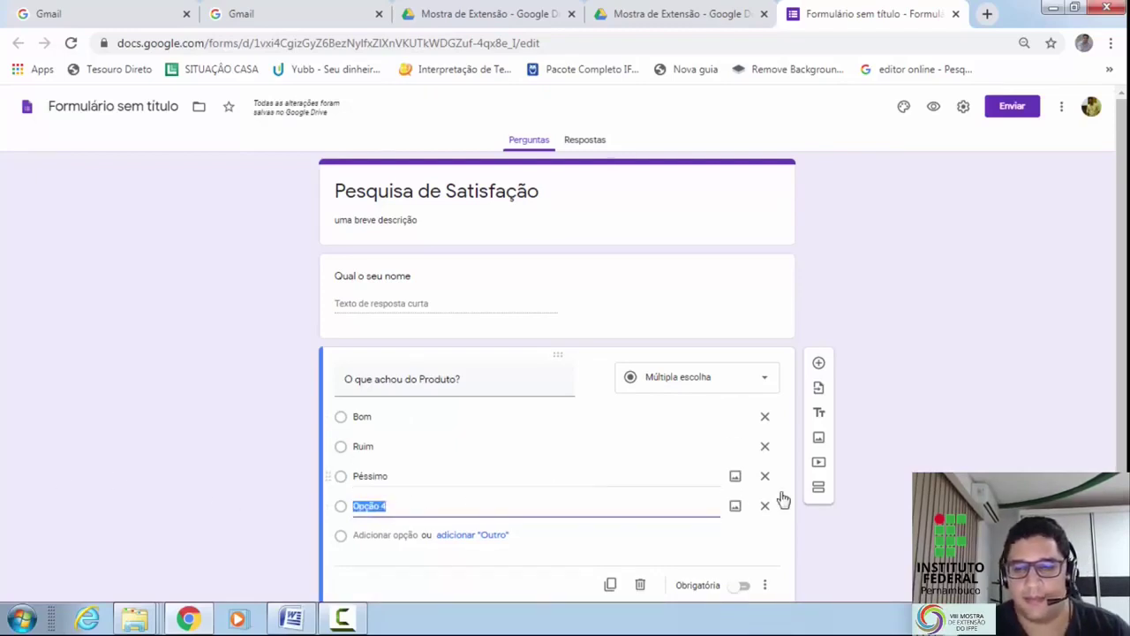
scroll(821, 503, down, 1)
click(764, 461)
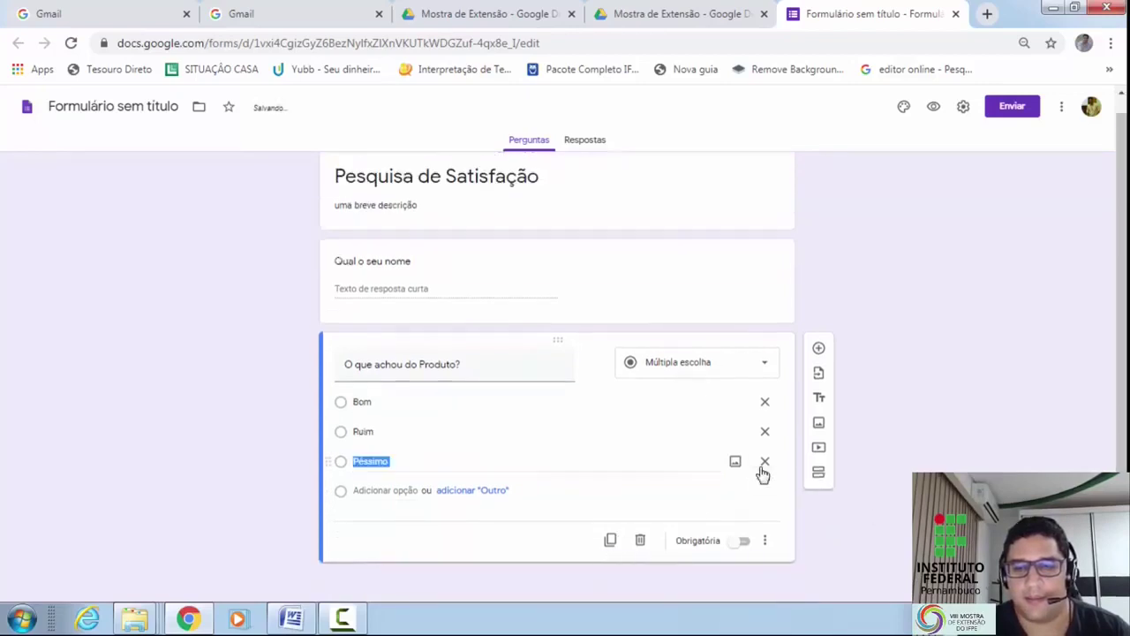
Step: Duplicate the product question, change the copy's text to "Dê uma nota" and set its type to Grade de múltipla escolha
click(610, 540)
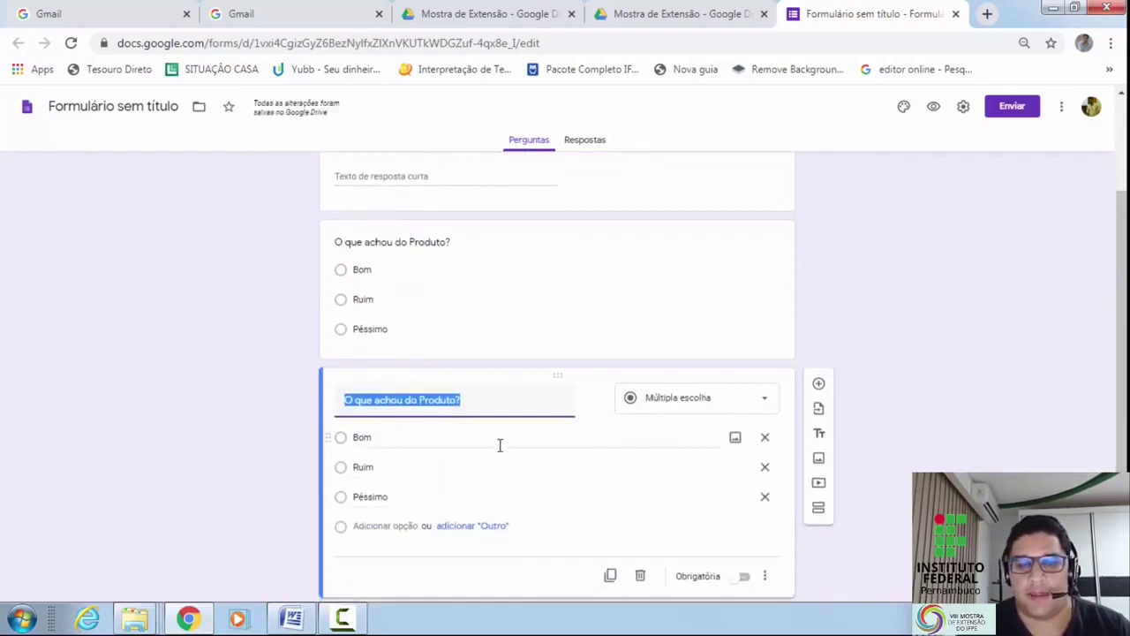
text(D)
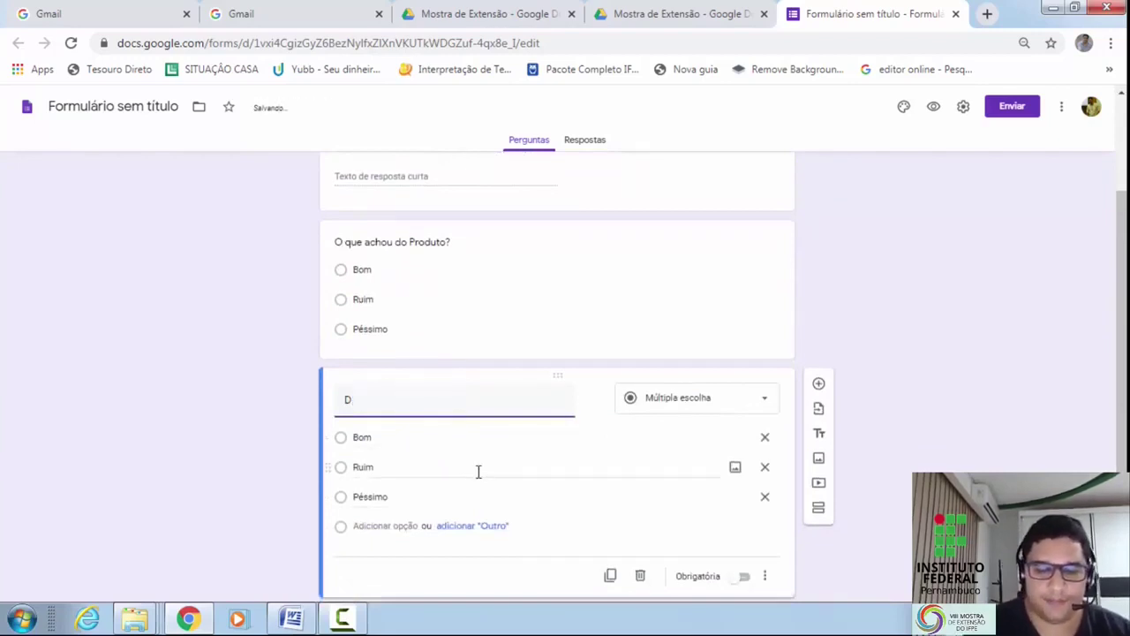
text(ê uma nota)
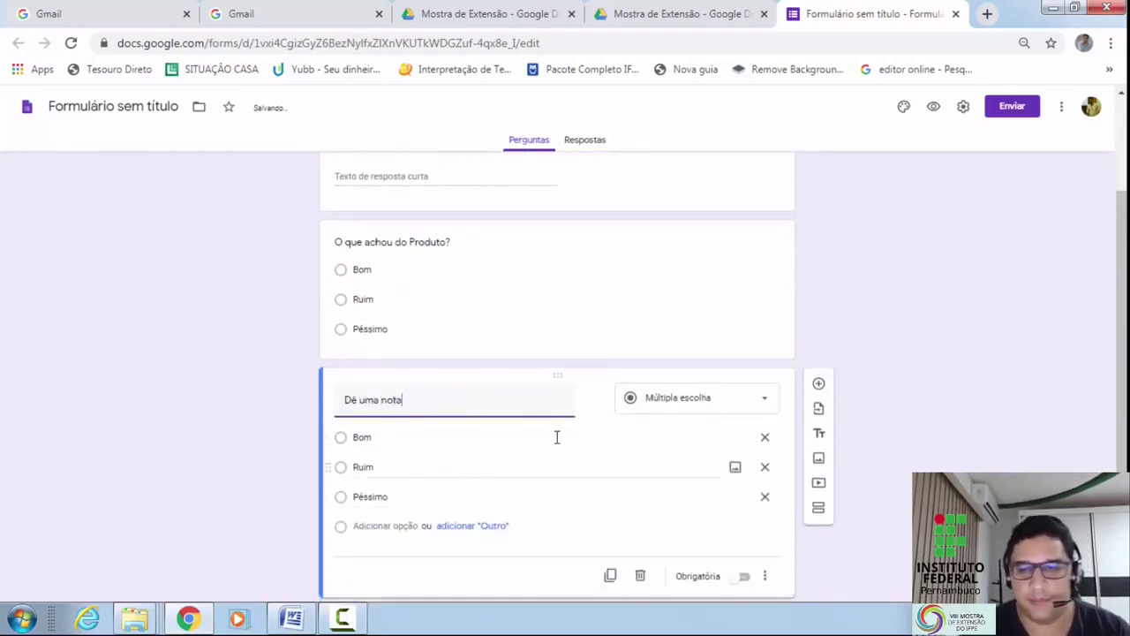
click(659, 409)
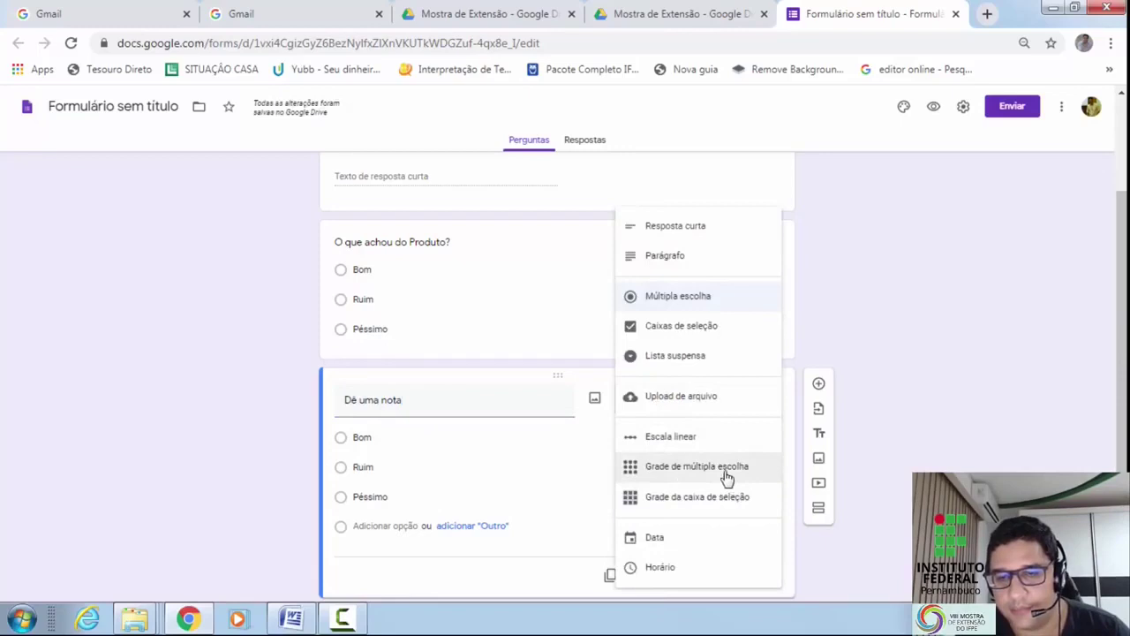
click(726, 476)
Step: Fill the grid question's rows with Cheiro, Sabom and Textura
click(385, 462)
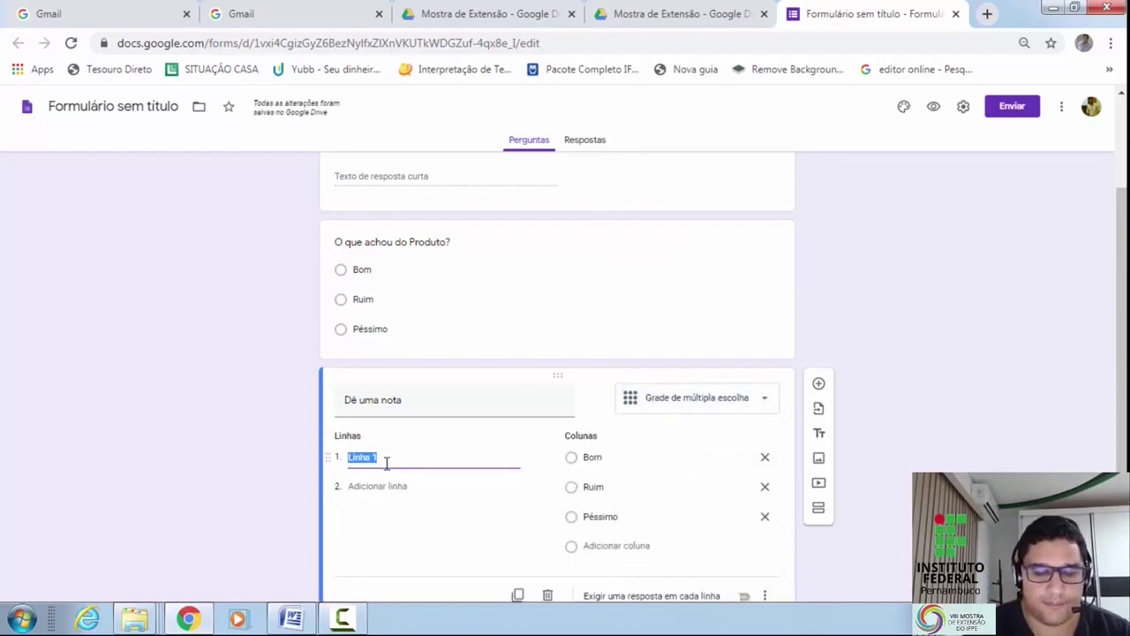
text(Ch)
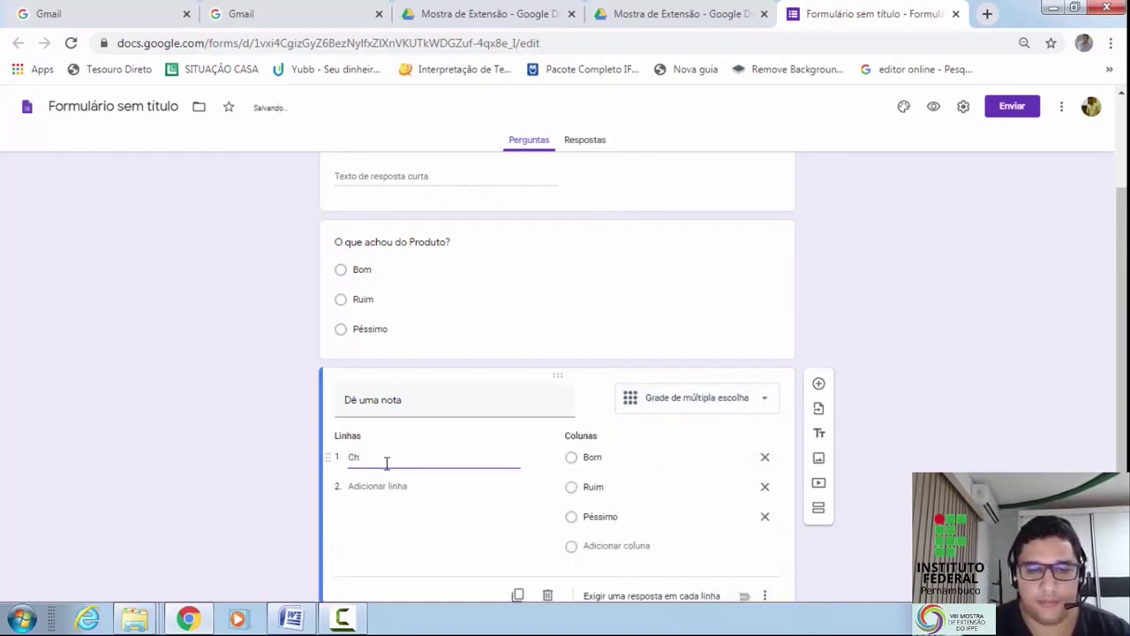
text(eiro)
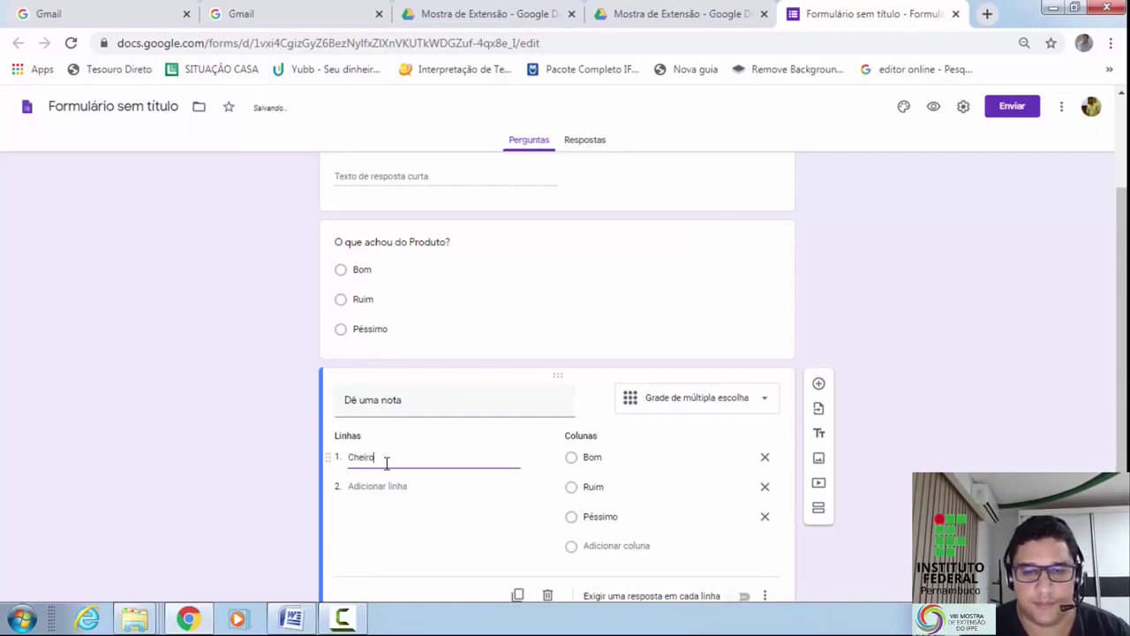
key(Return)
text(Sabom)
key(Return)
text(Textura)
Step: Replace the grid question's text with "Indique a opção"
triple_click(418, 402)
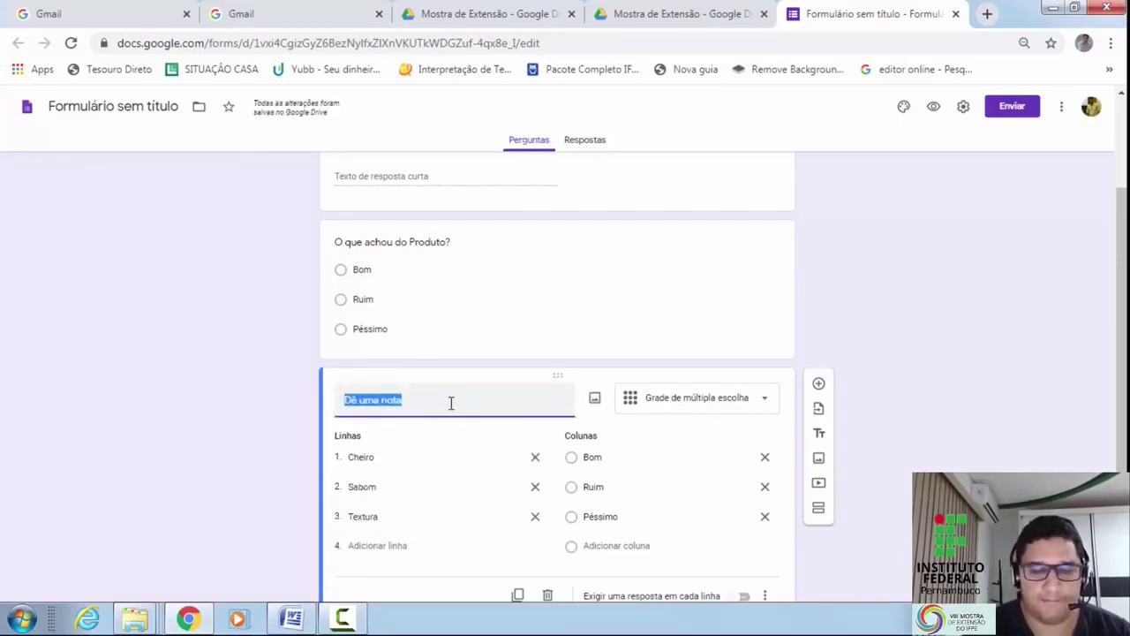
text(D)
key(BackSpace)
text(Indique a opção)
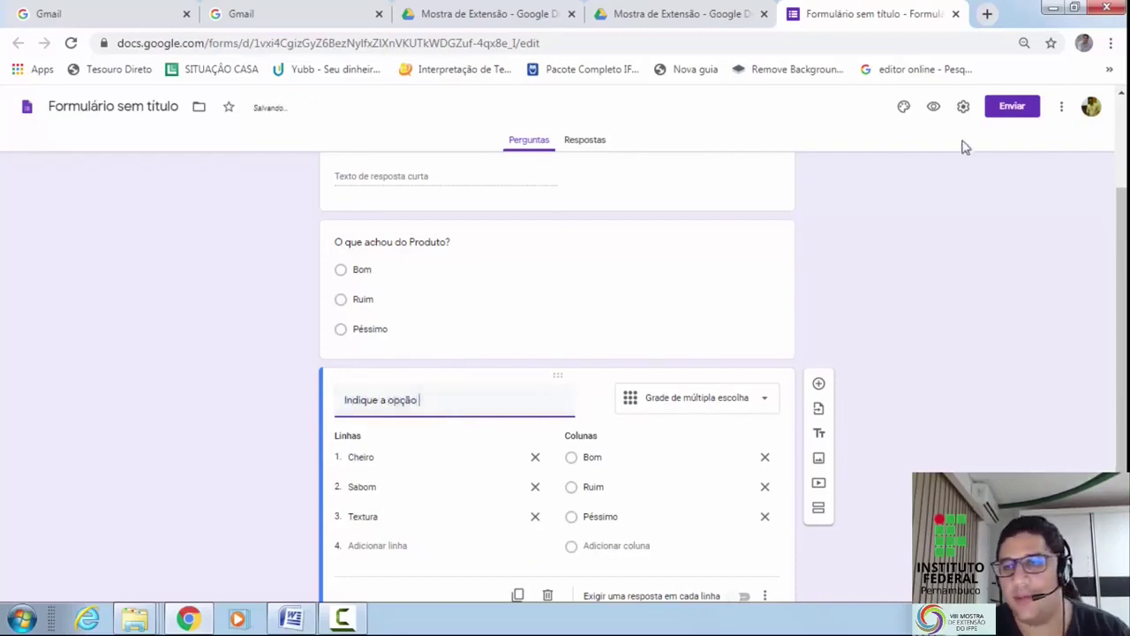
Step: Preview the form, look through all its questions as a respondent sees them, and close the preview
click(934, 110)
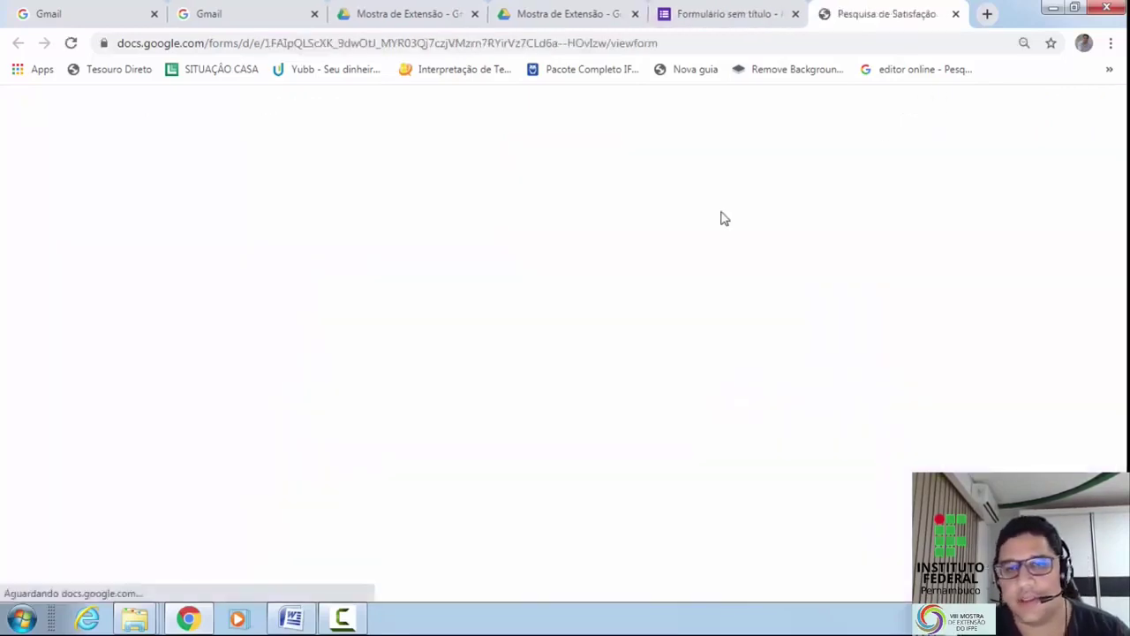
scroll(481, 347, down, 1)
scroll(495, 344, down, 2)
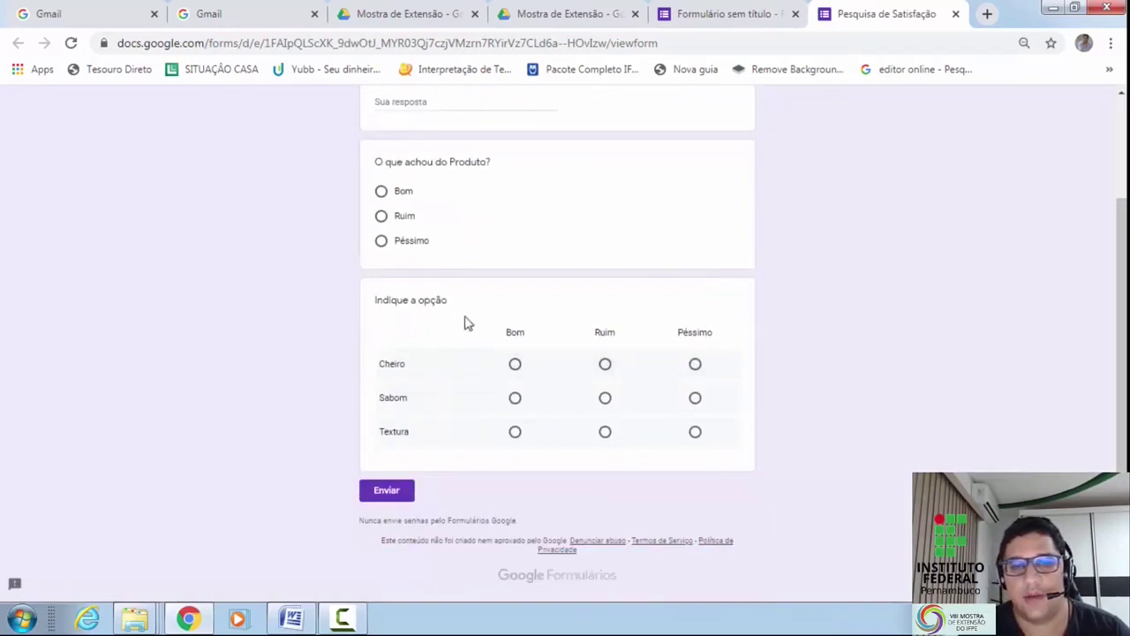
scroll(471, 321, up, 3)
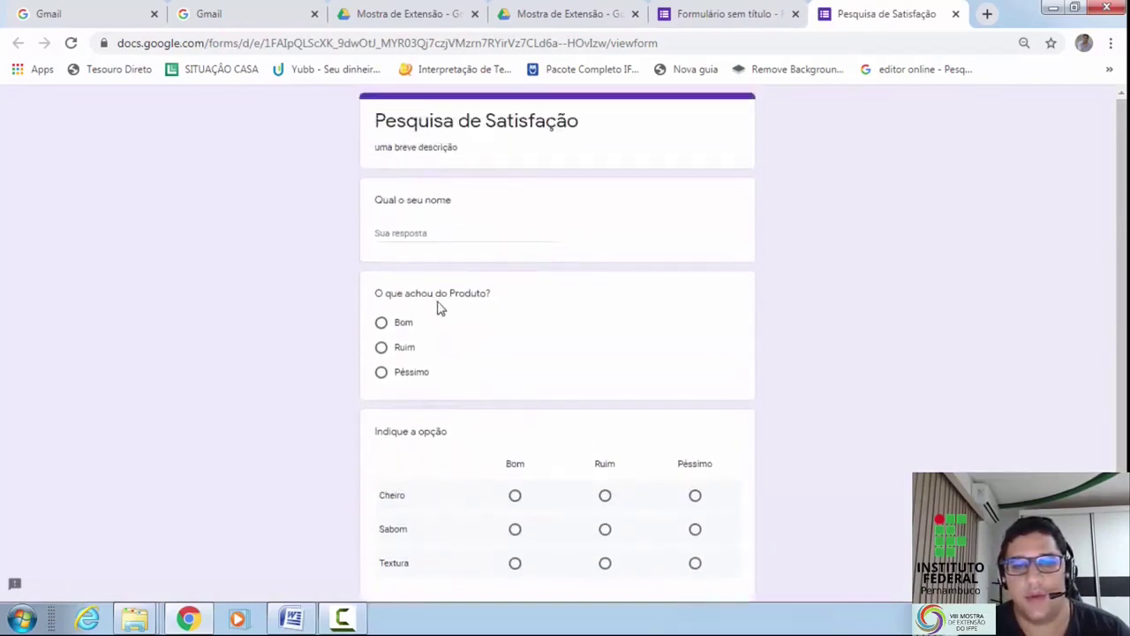
scroll(446, 358, down, 2)
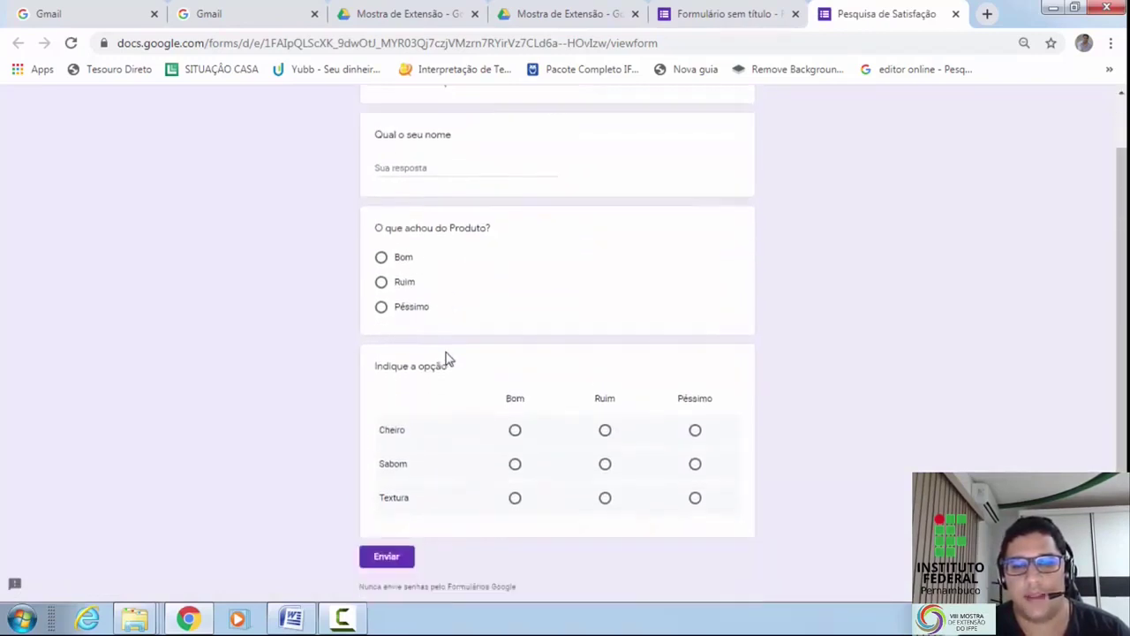
scroll(445, 358, down, 1)
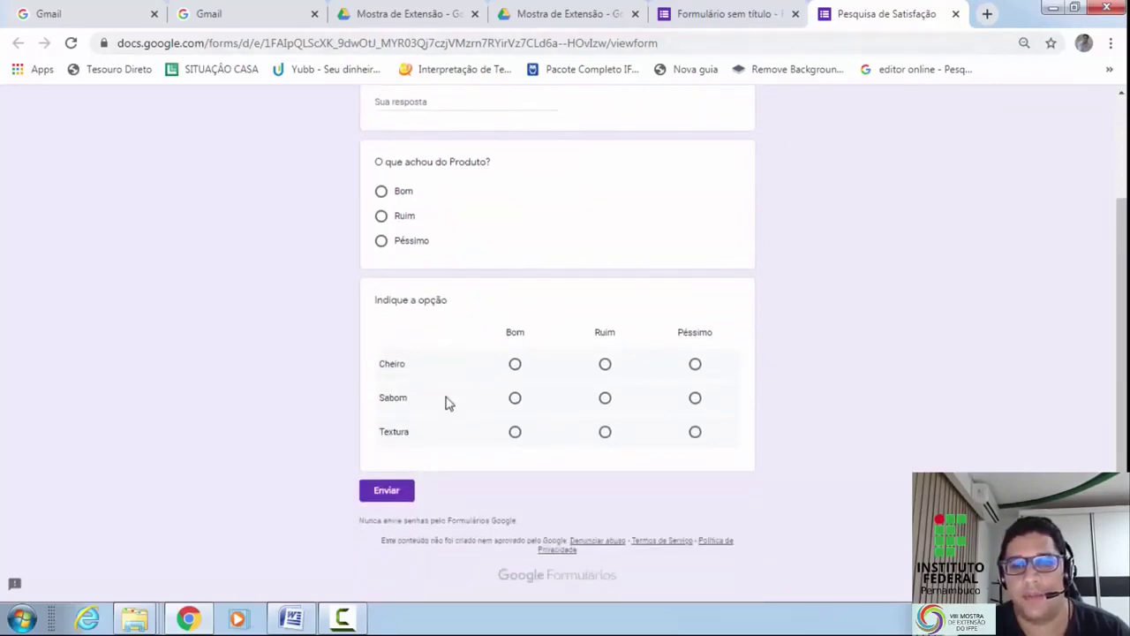
scroll(651, 270, up, 3)
click(727, 35)
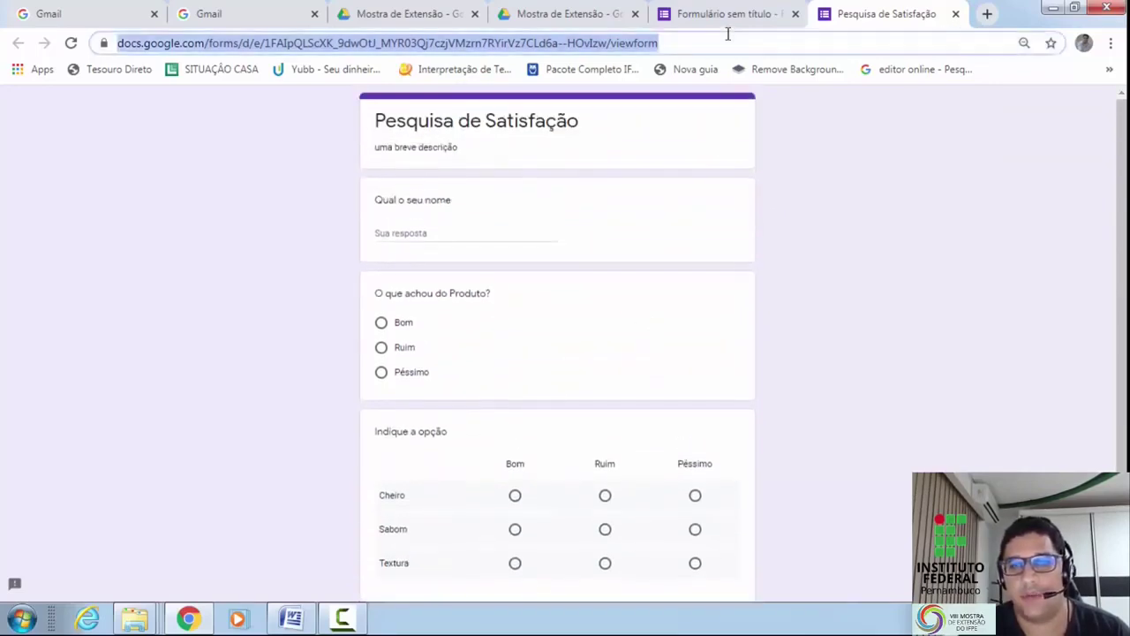
click(727, 14)
click(954, 14)
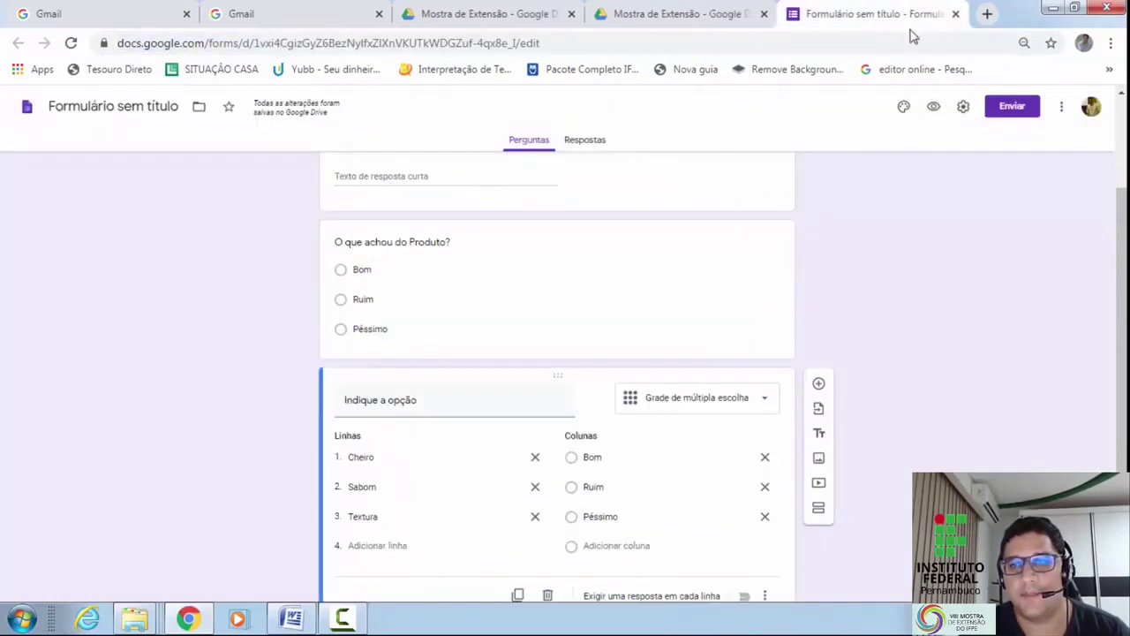
Step: Name the form file "Pesquisa de Satisfação" and look for it in the Mostra de Extensão folder in Google Drive
scroll(599, 244, up, 2)
click(159, 115)
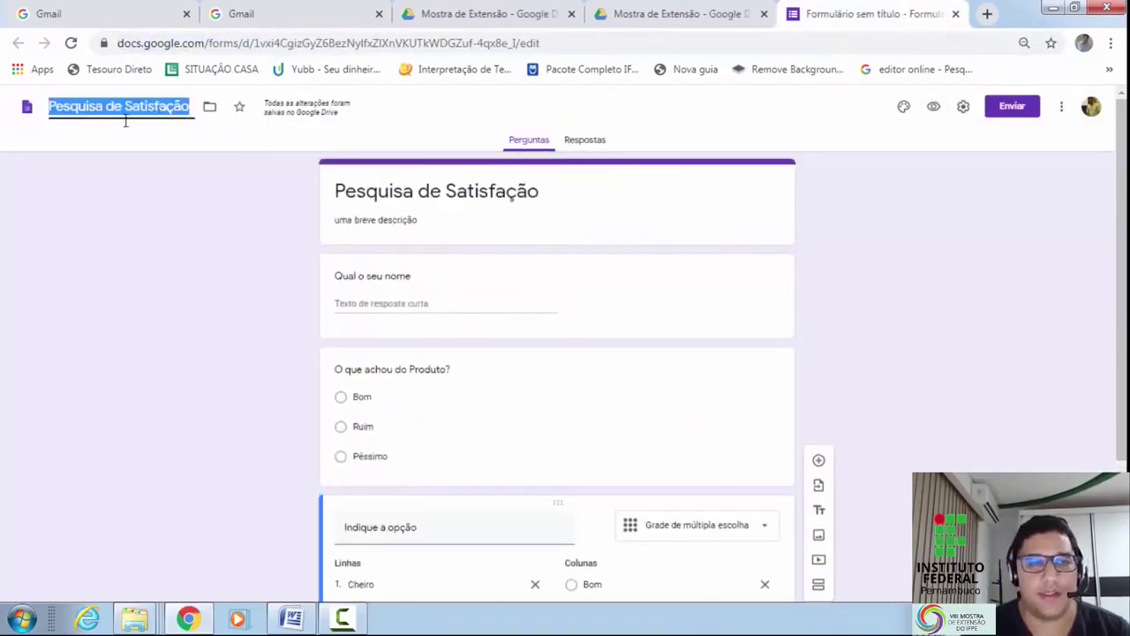
click(724, 21)
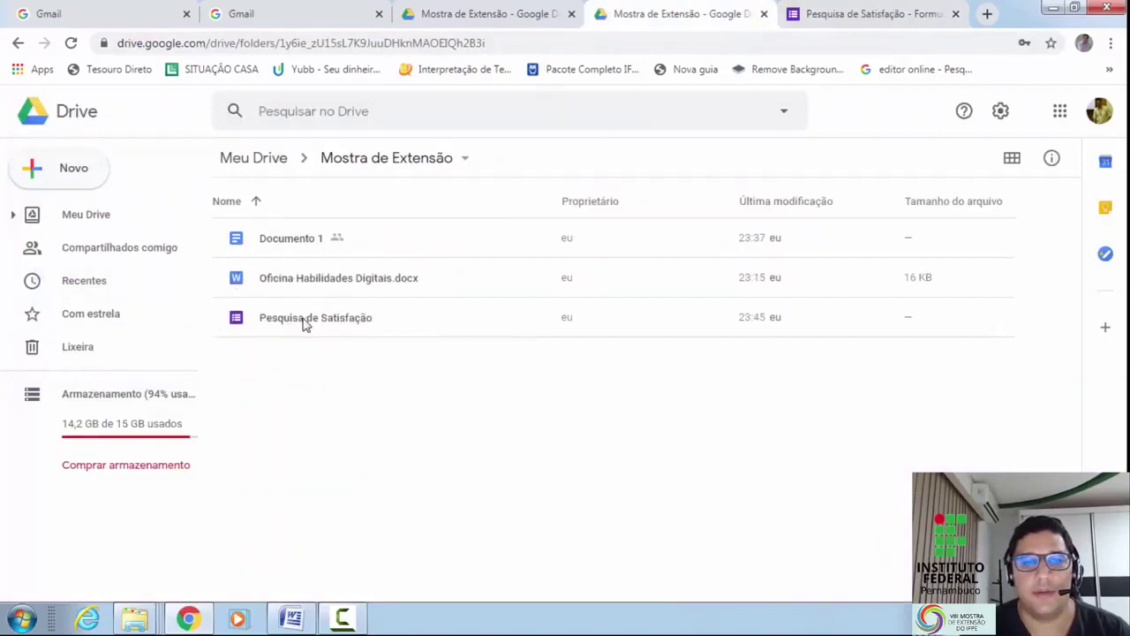
Step: Close the form editor and reopen Pesquisa de Satisfação from the Mostra de Extensão folder
click(888, 18)
click(955, 13)
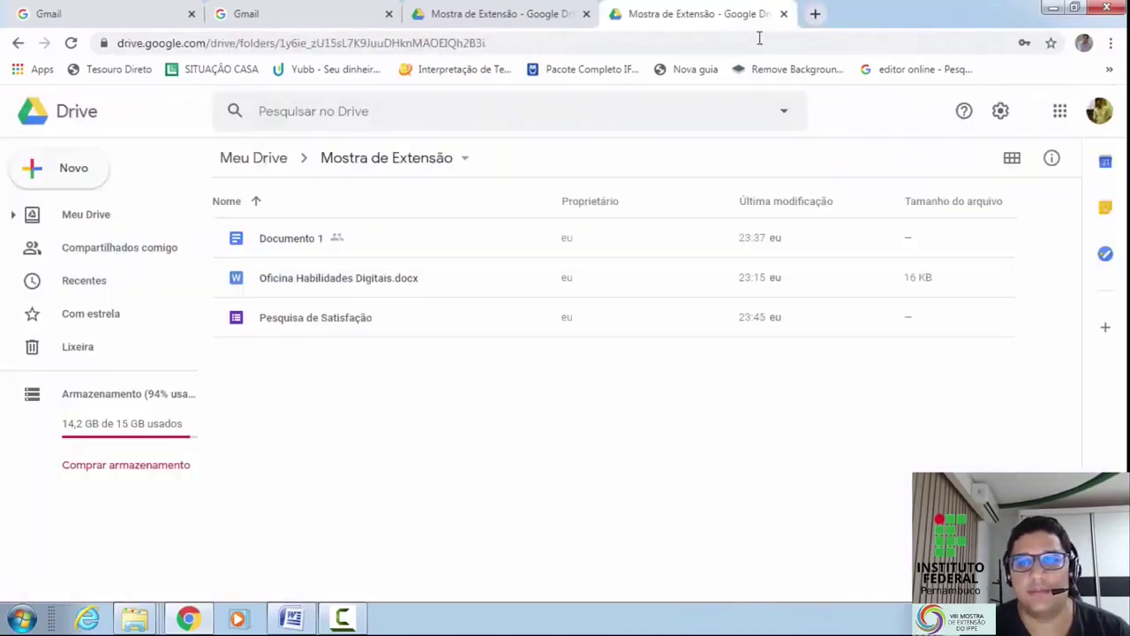
double_click(324, 327)
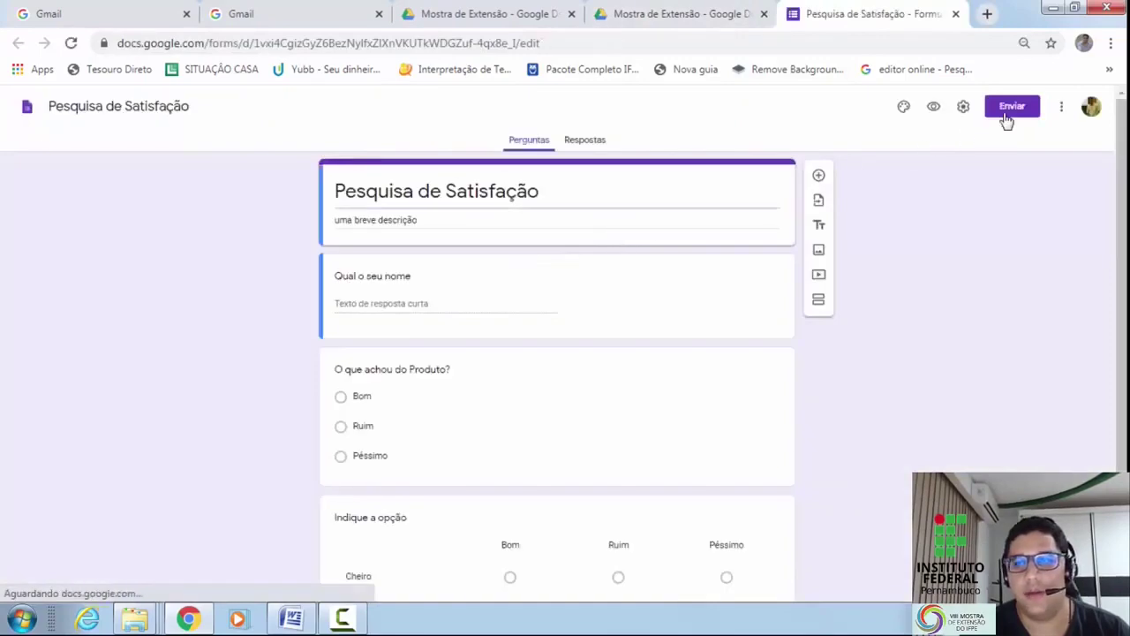
Step: Copy the form's full sharing link from the send options and open it in a new browser tab
click(1007, 113)
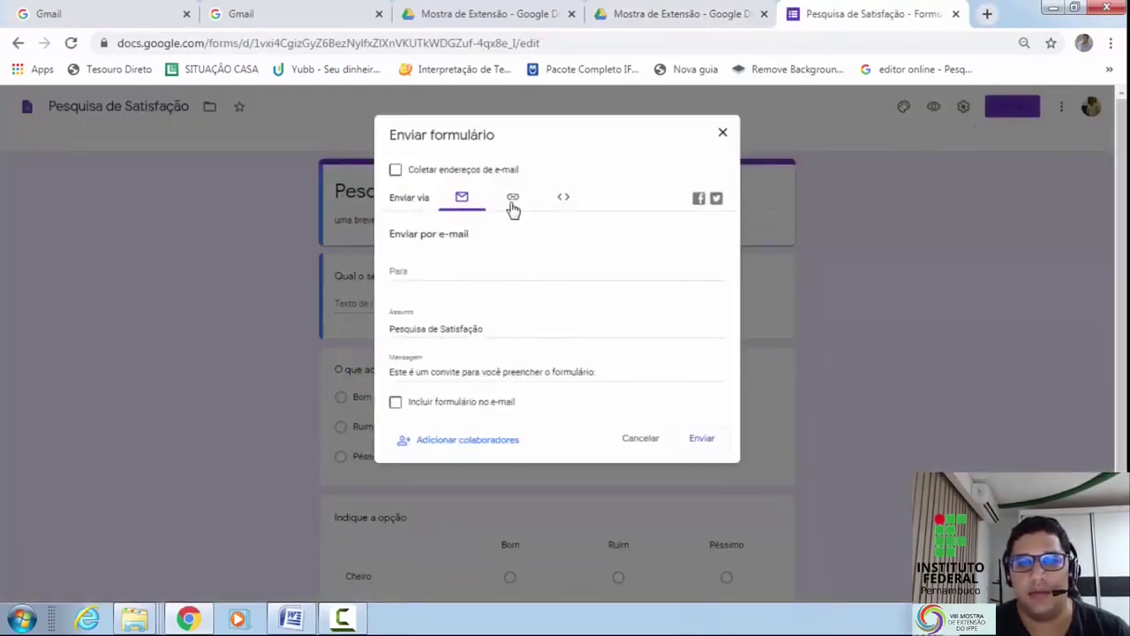
click(512, 199)
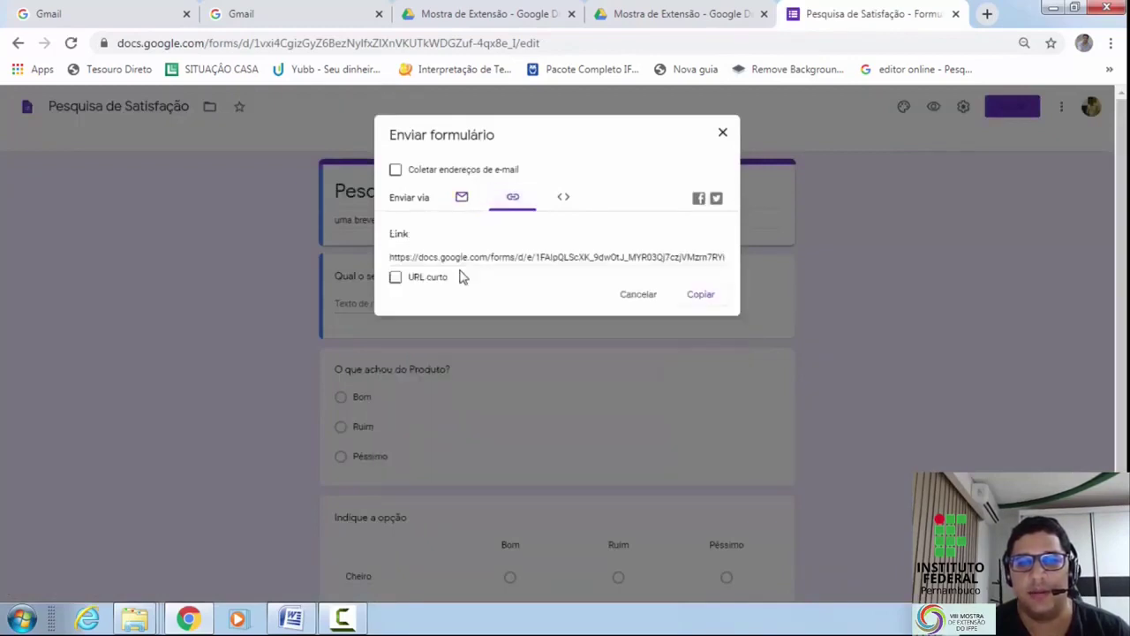
click(488, 260)
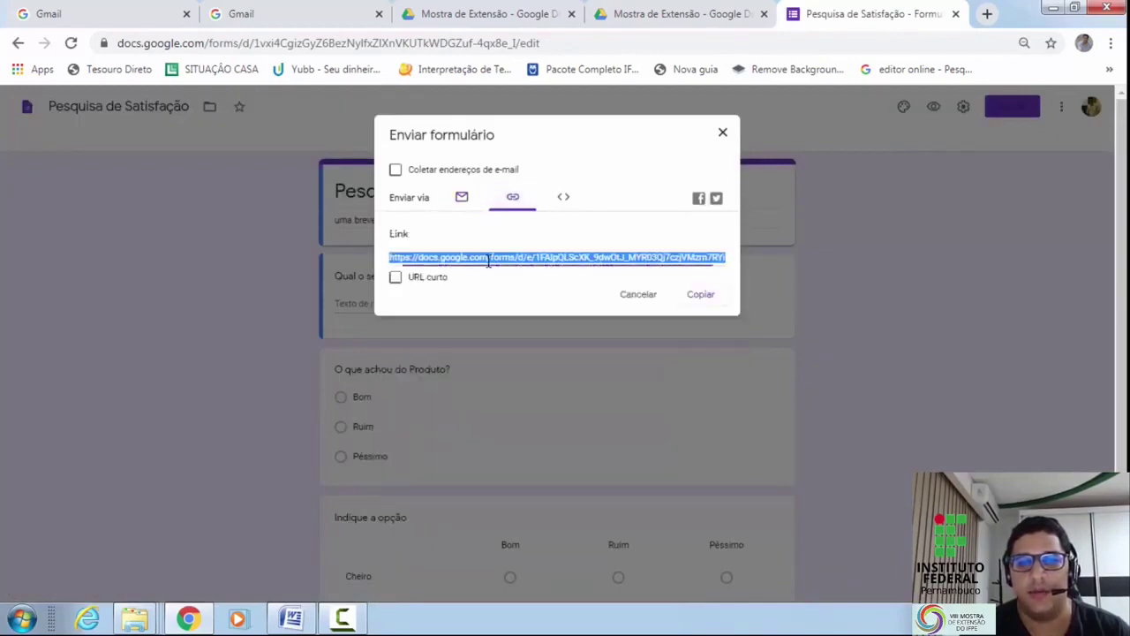
click(987, 14)
text(https://docs.google.com/forms/d/e/1FAIpQLScXK_9dwOtJ_MYR03Qj7czjVMzrn7RYirVz7CLd6a--HOvIzw/viewform?usp=sf_link)
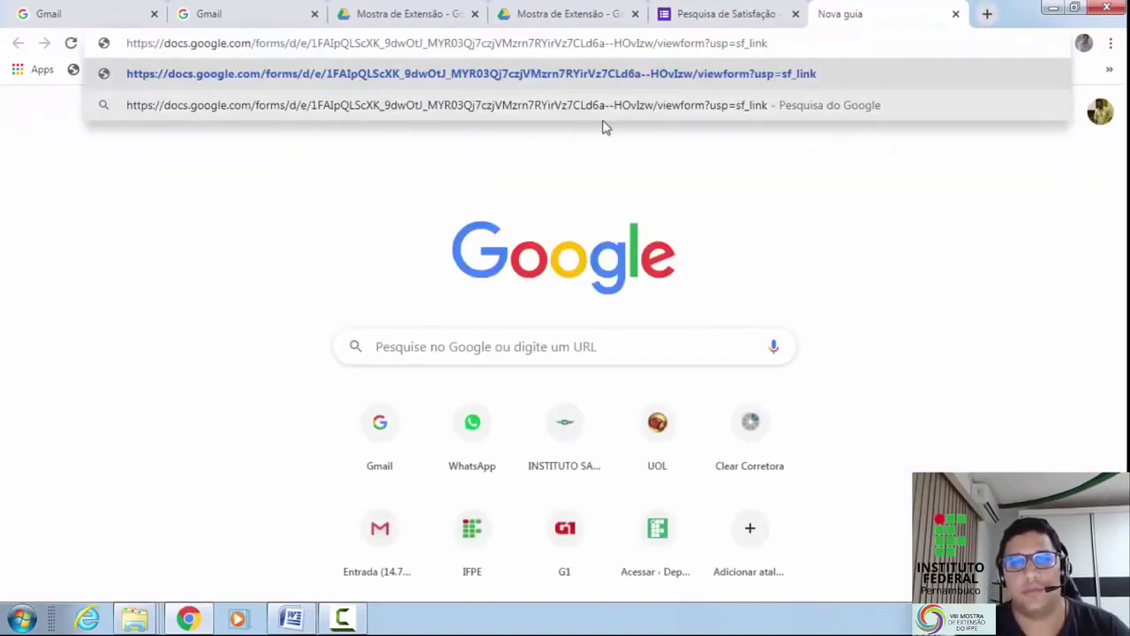
key(Return)
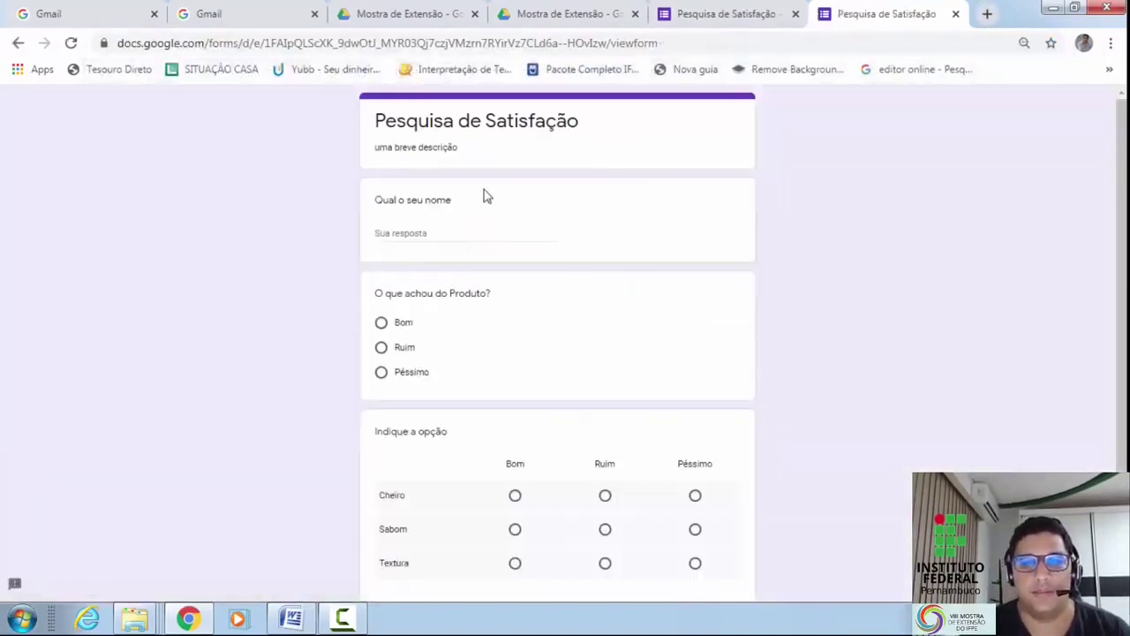
Step: Fill in the respondent's name, rate the product Bom, Cheiro Bom, Sabom Ruim and Textura Péssimo, and submit the response
click(431, 231)
text(Diego)
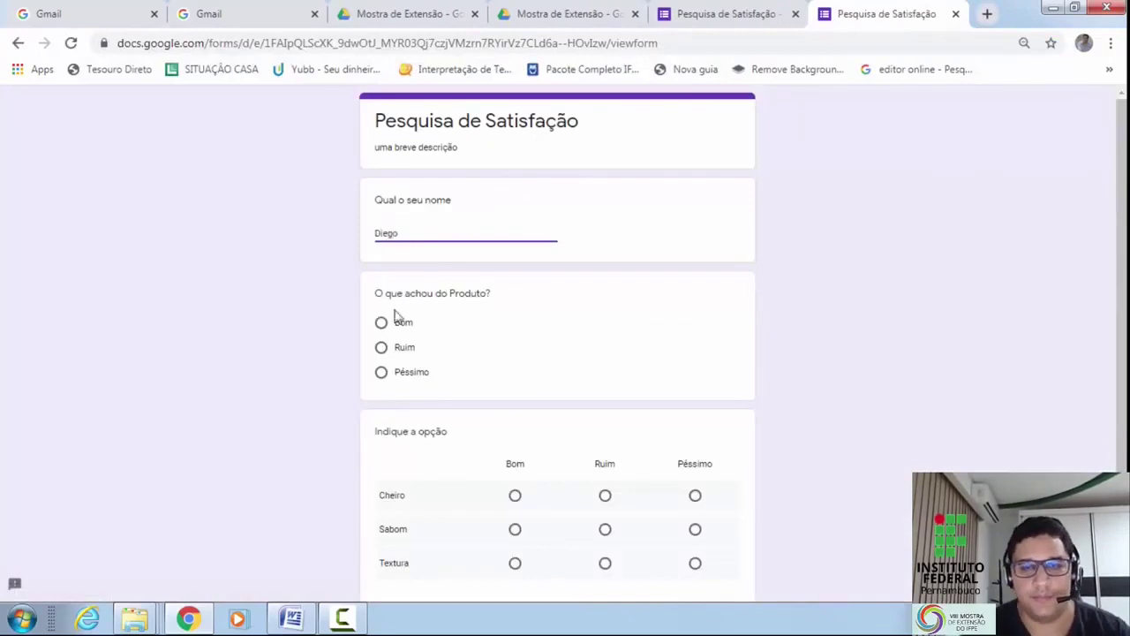
click(381, 322)
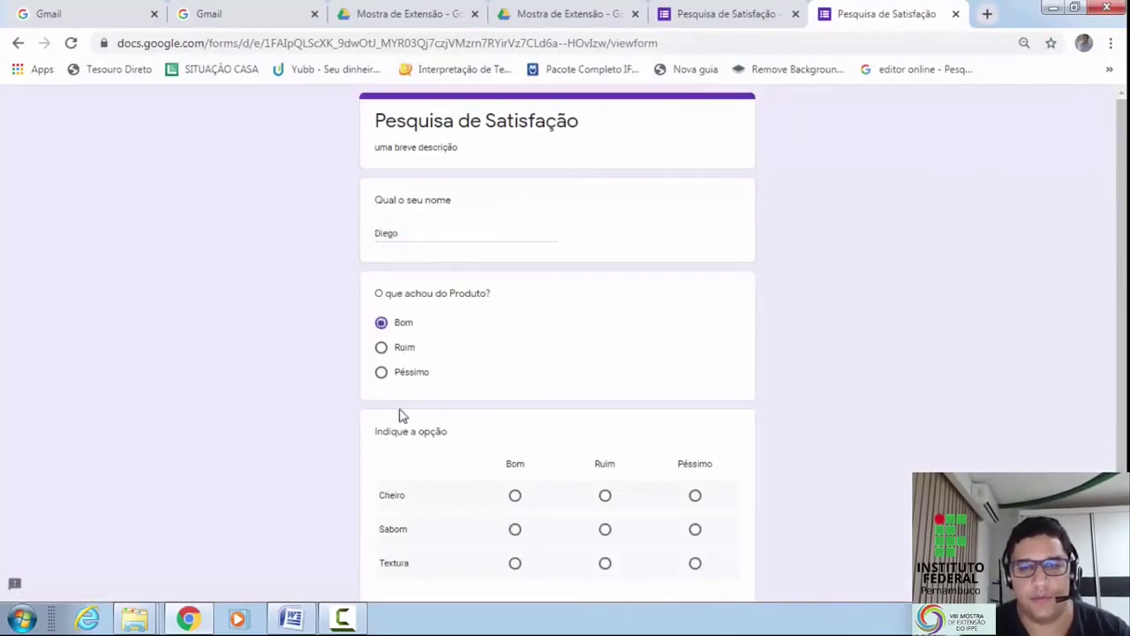
click(517, 496)
click(604, 530)
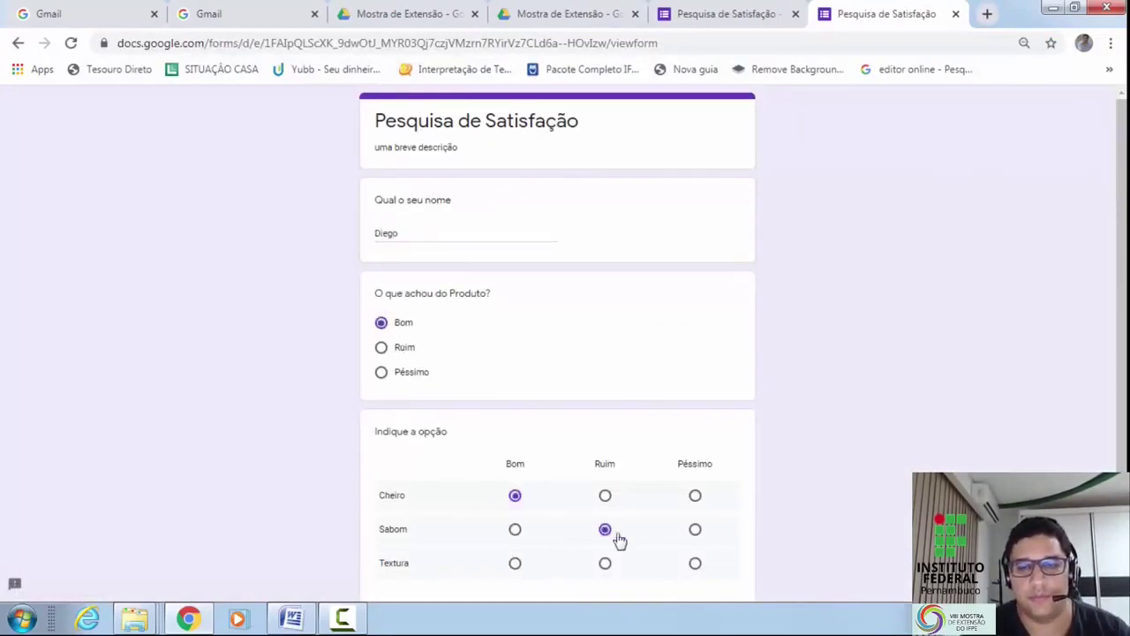
click(696, 563)
scroll(775, 449, down, 3)
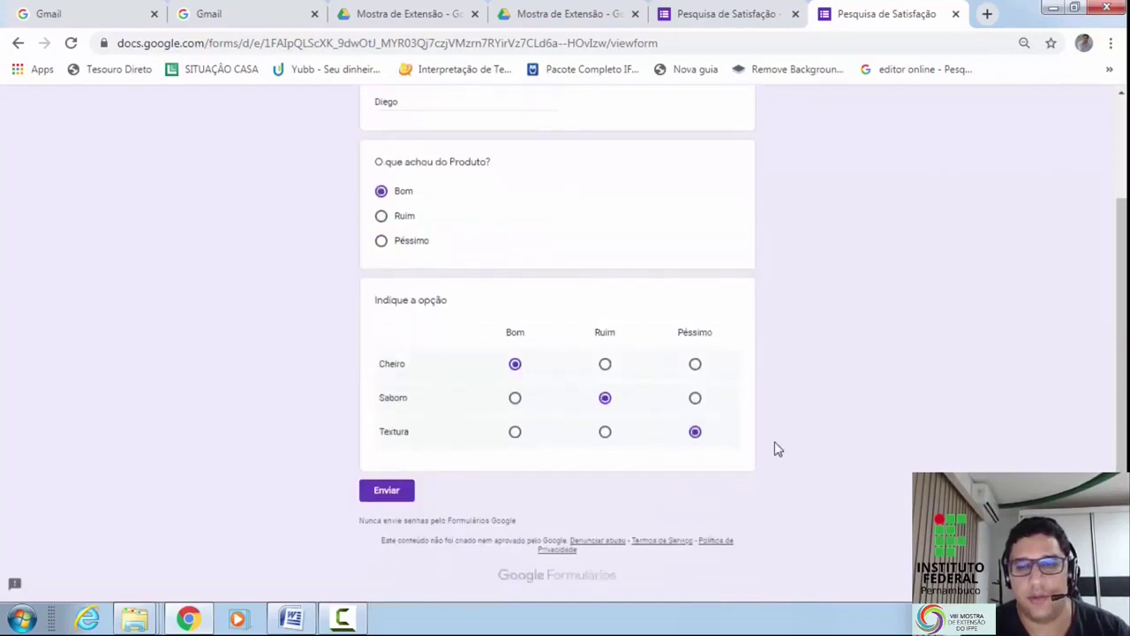
click(409, 490)
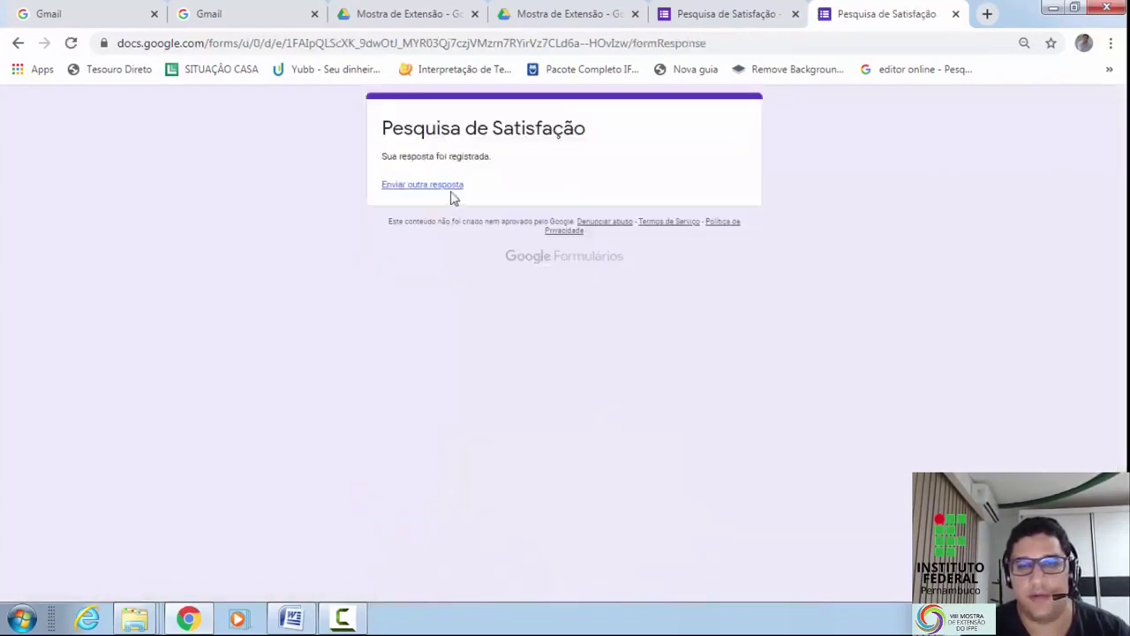
Step: Submit another response with a second respondent's name, the product rated Ruim, and Cheiro, Sabom and Textura all rated Bom
click(421, 185)
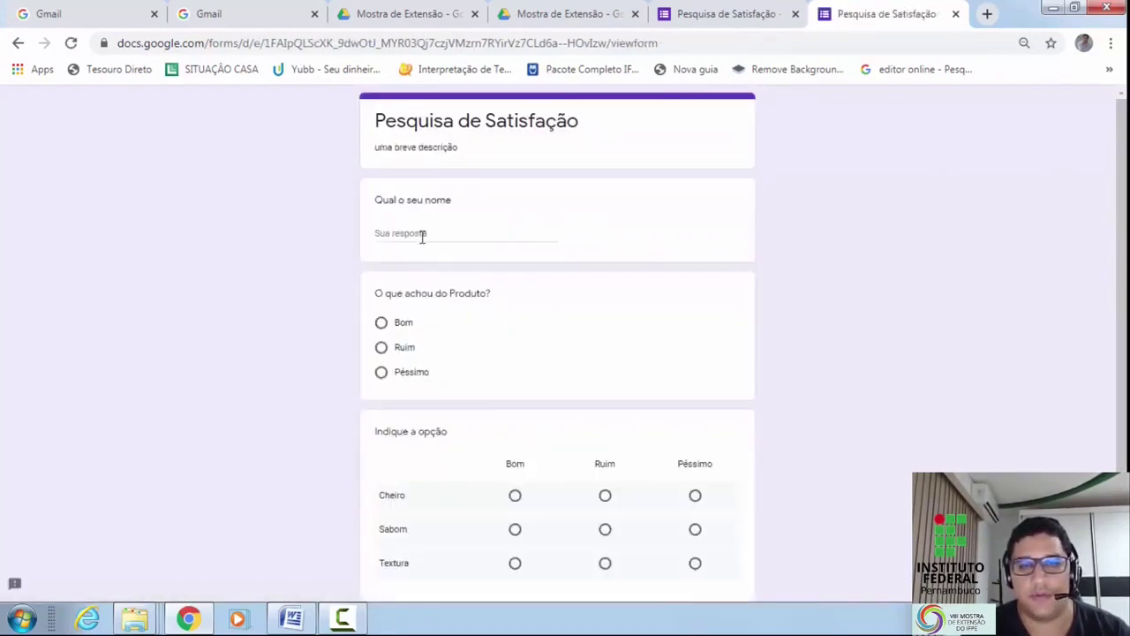
click(423, 233)
text(Allan)
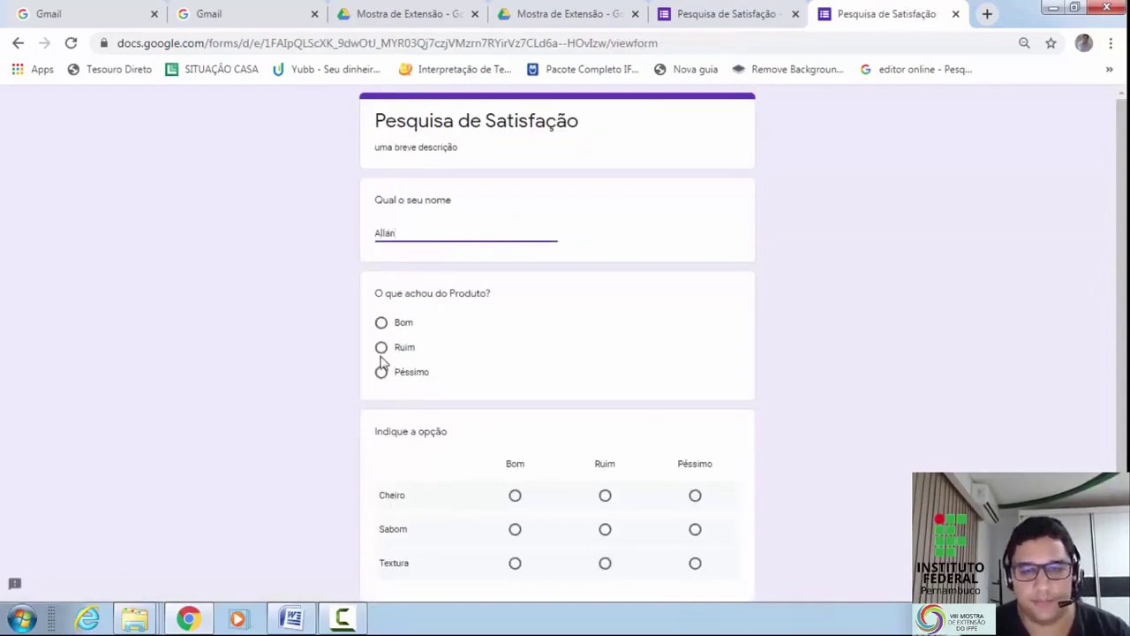
click(381, 350)
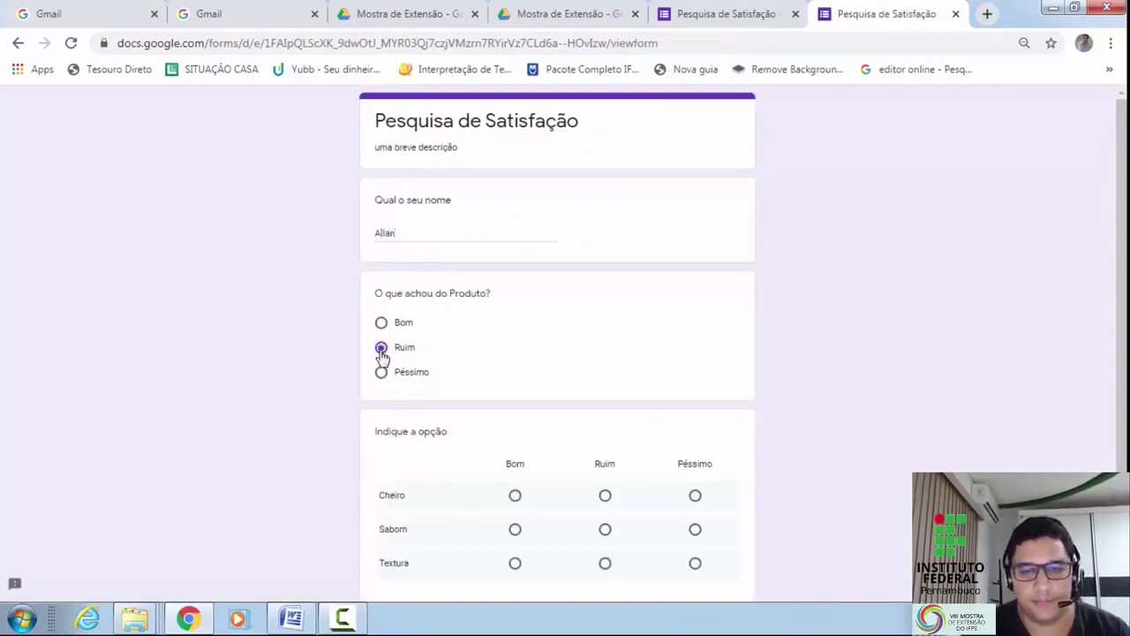
click(515, 496)
click(515, 529)
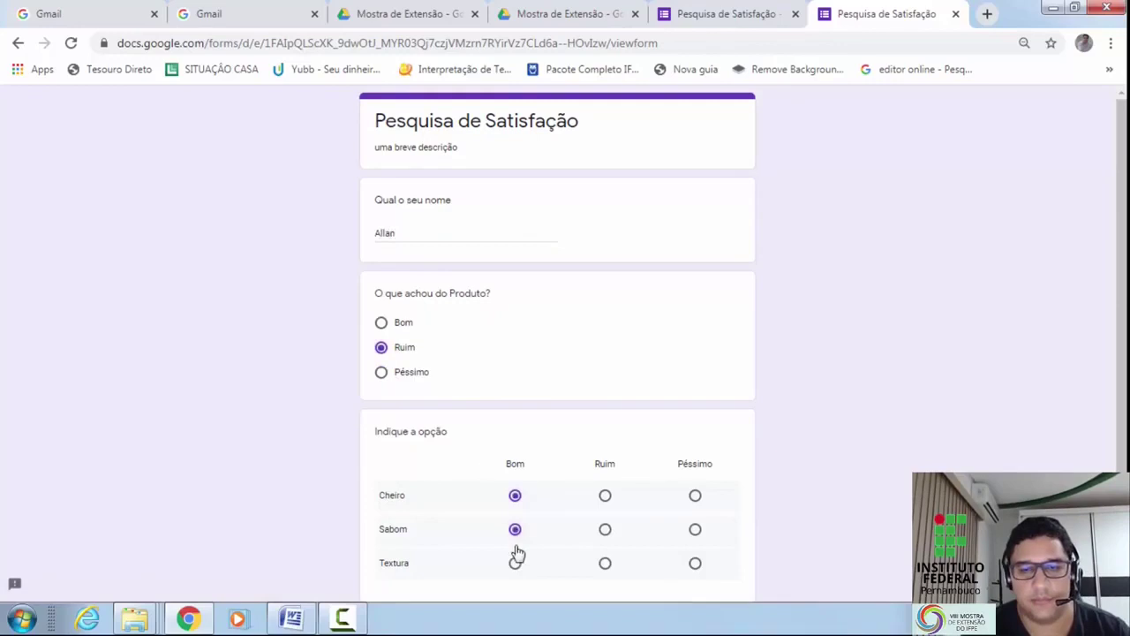
click(515, 564)
scroll(618, 484, down, 3)
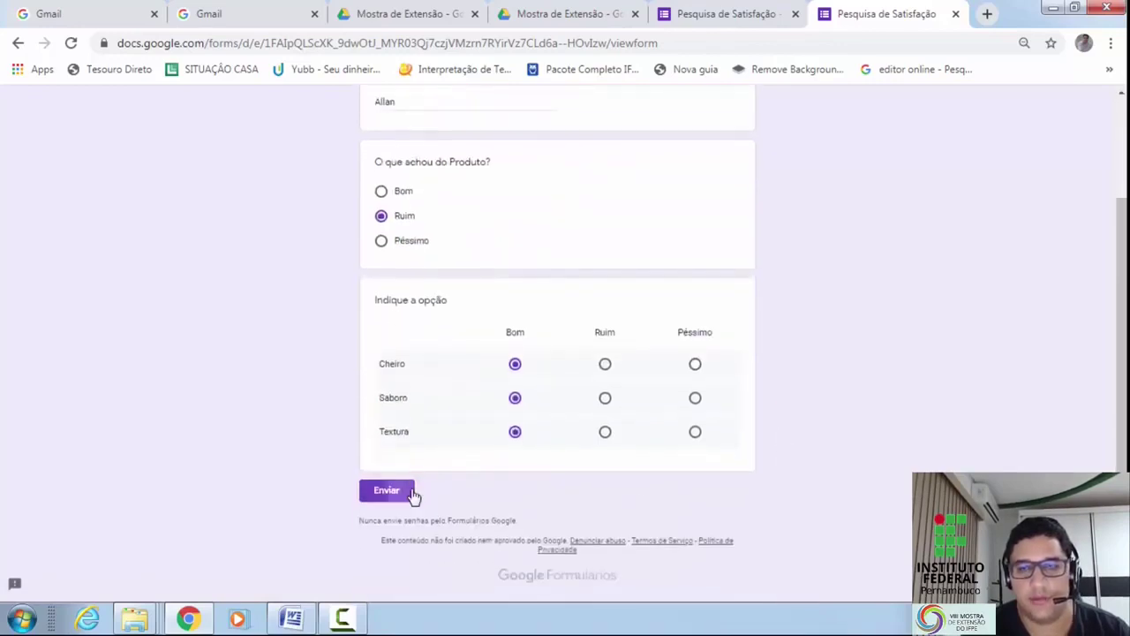
click(412, 495)
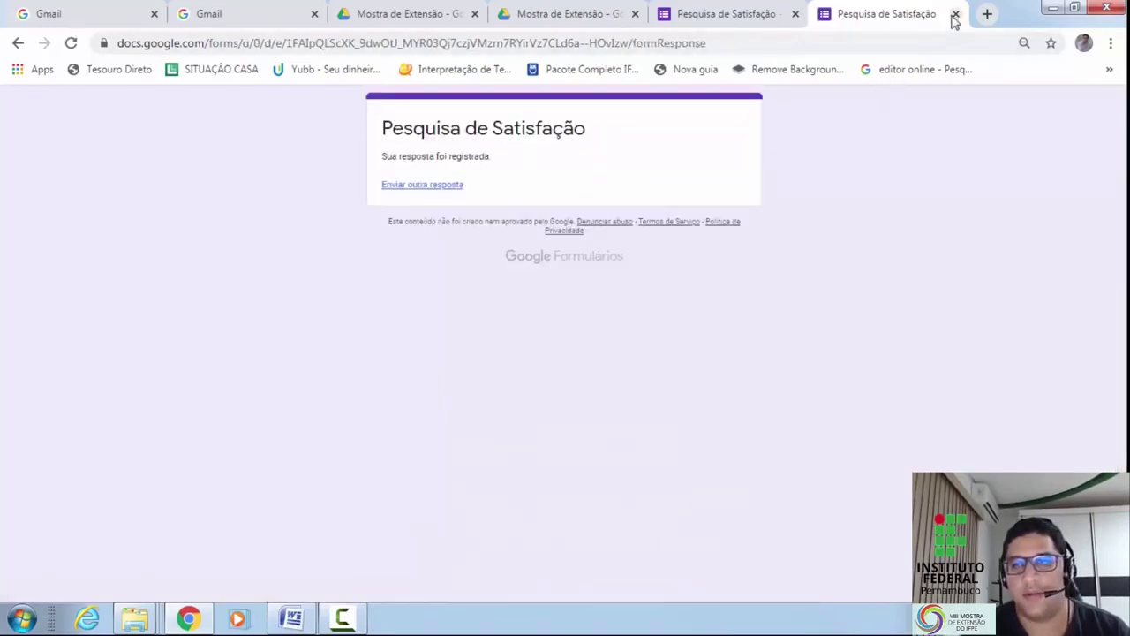
Step: Close the response page and the form editor, and reopen Pesquisa de Satisfação from the Mostra de Extensão folder
click(955, 13)
click(722, 133)
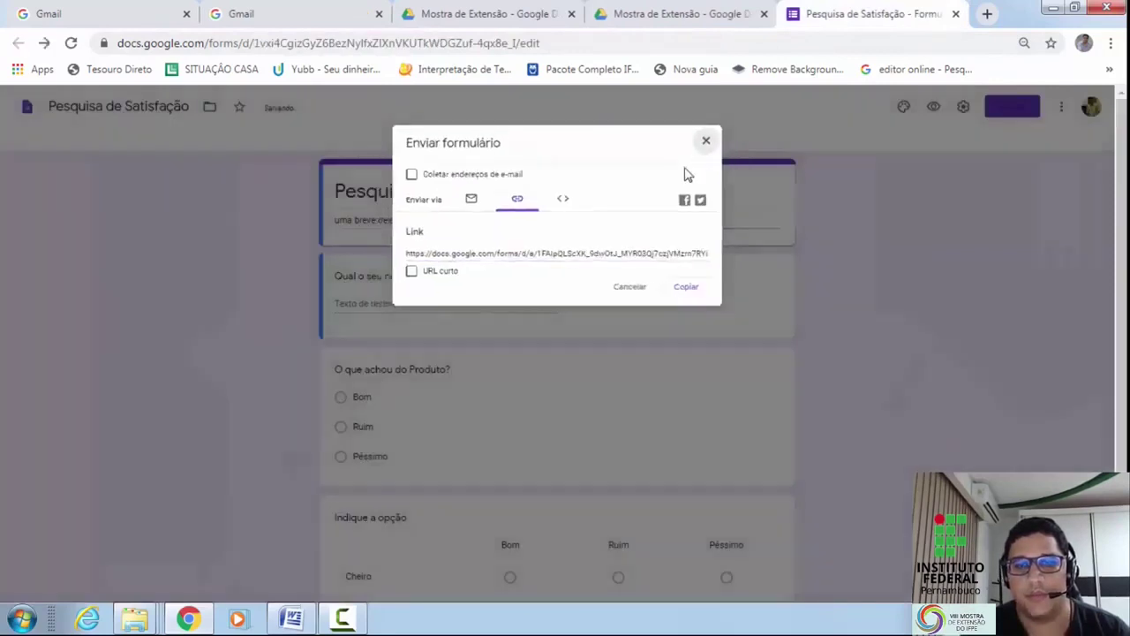
click(956, 13)
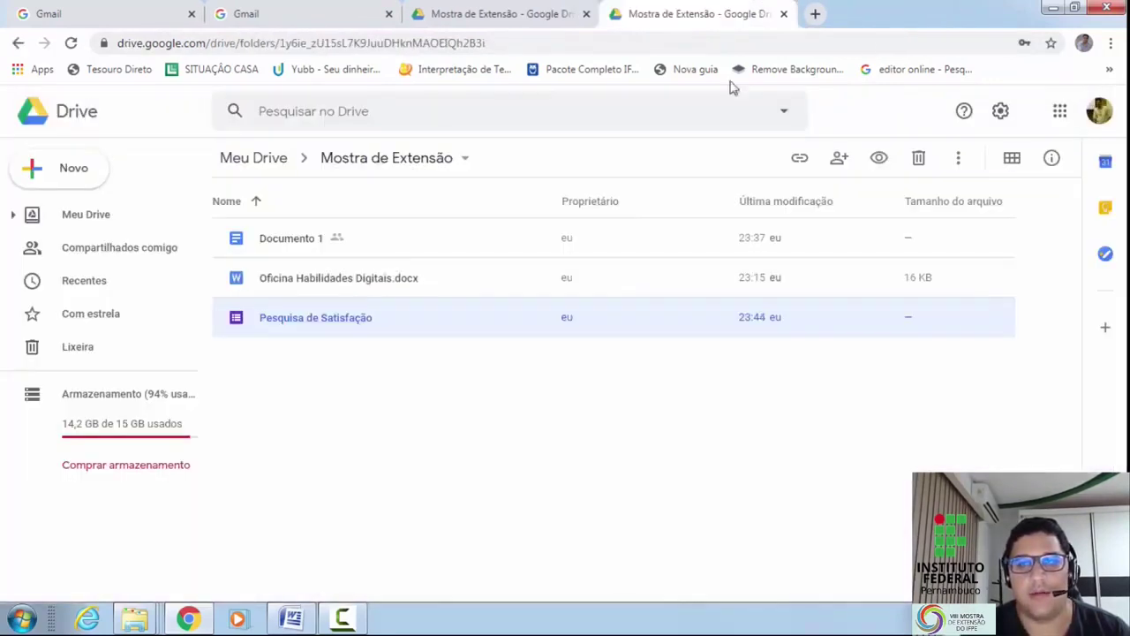
double_click(341, 323)
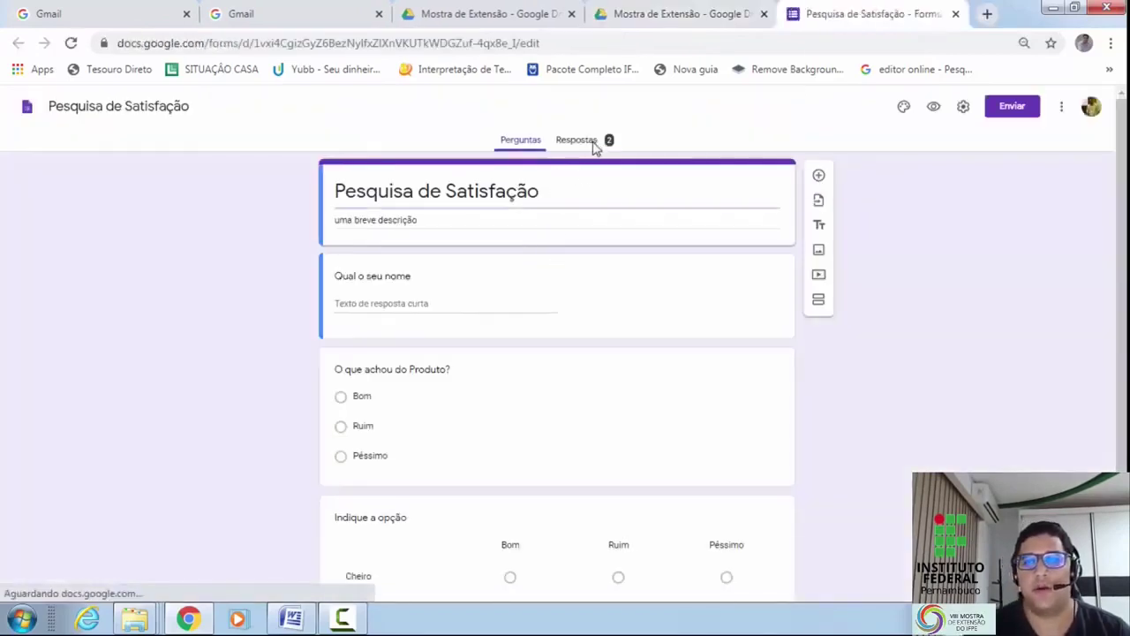
Step: Examine the summary of the form's responses, including the product pie chart and the Indique a opção bar chart
click(605, 143)
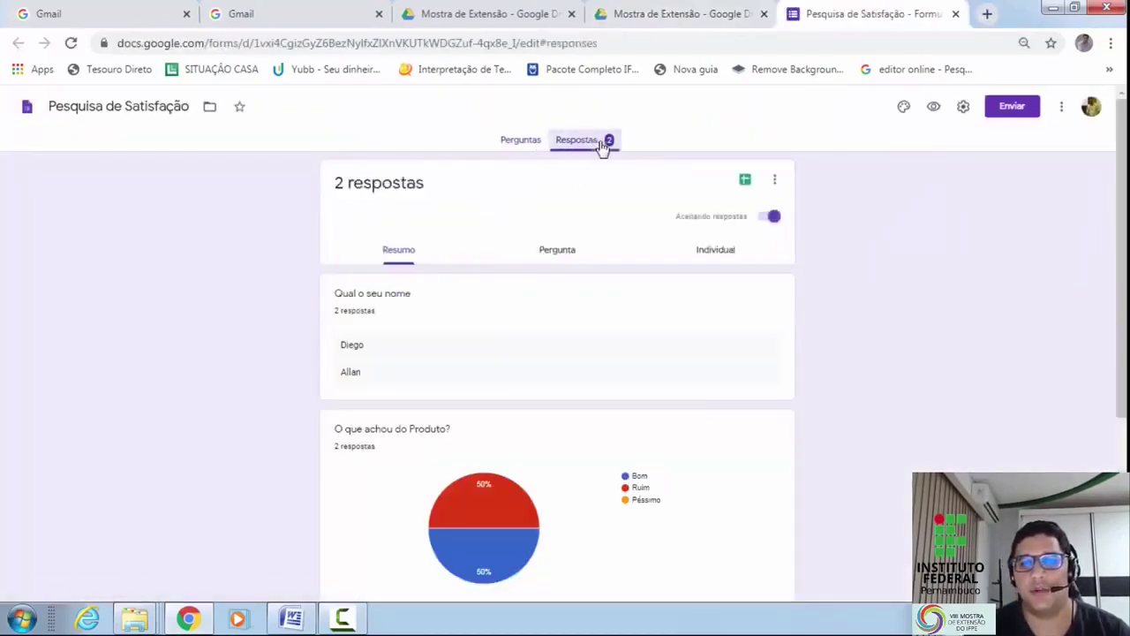
scroll(607, 259, down, 2)
scroll(607, 264, down, 1)
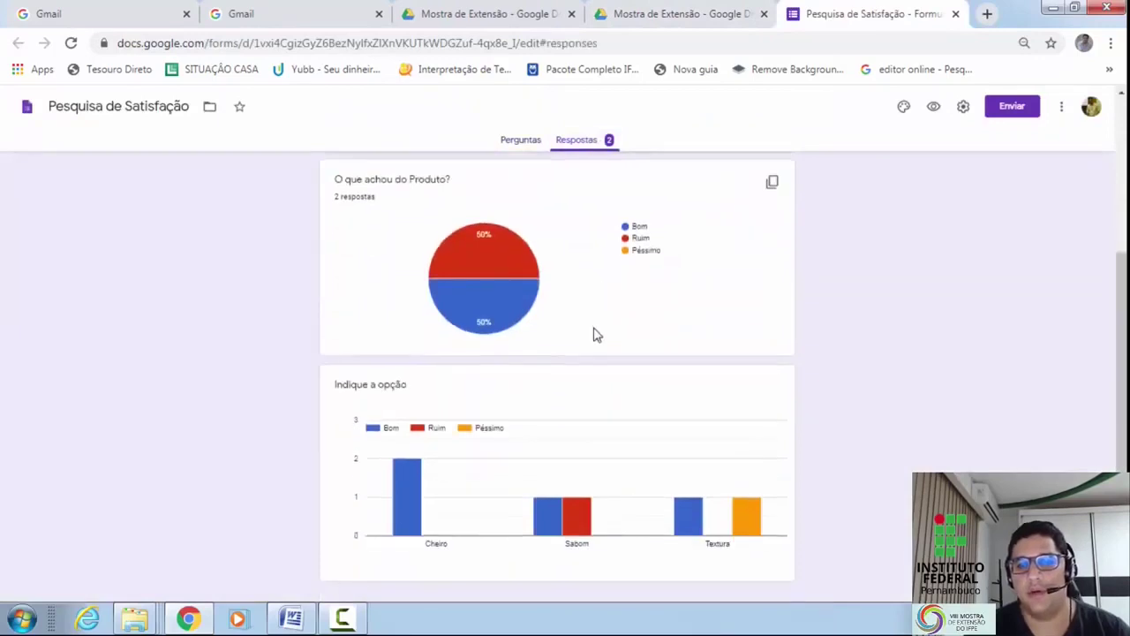
scroll(596, 353, down, 1)
scroll(616, 407, up, 3)
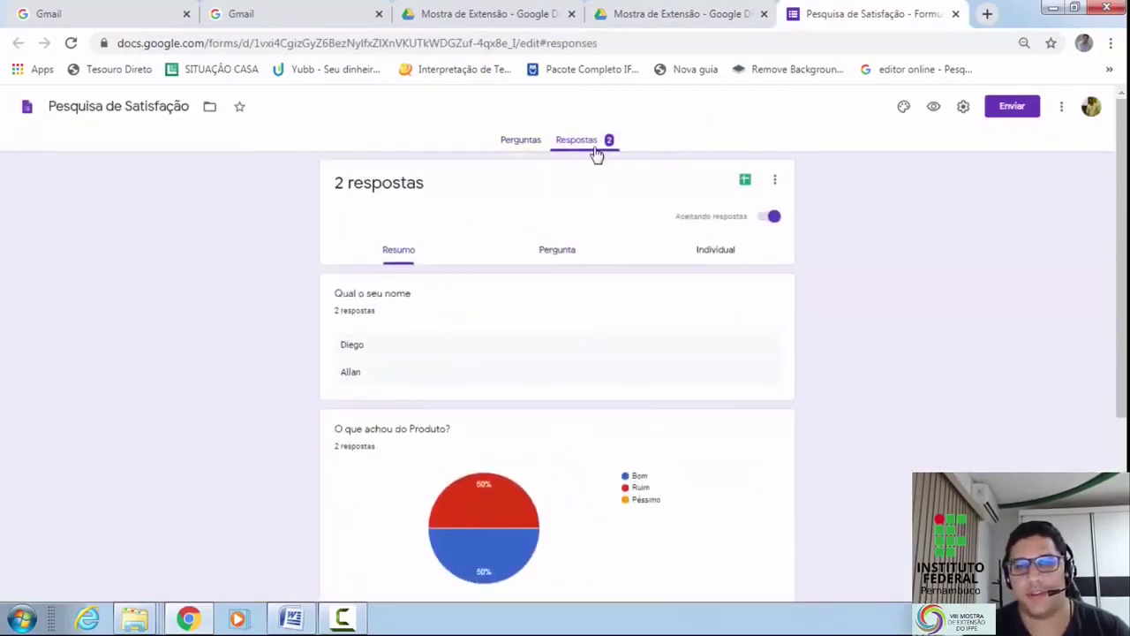
Step: Create a new spreadsheet linked to the form's responses, view it, and look for it in the Mostra de Extensão folder
click(746, 183)
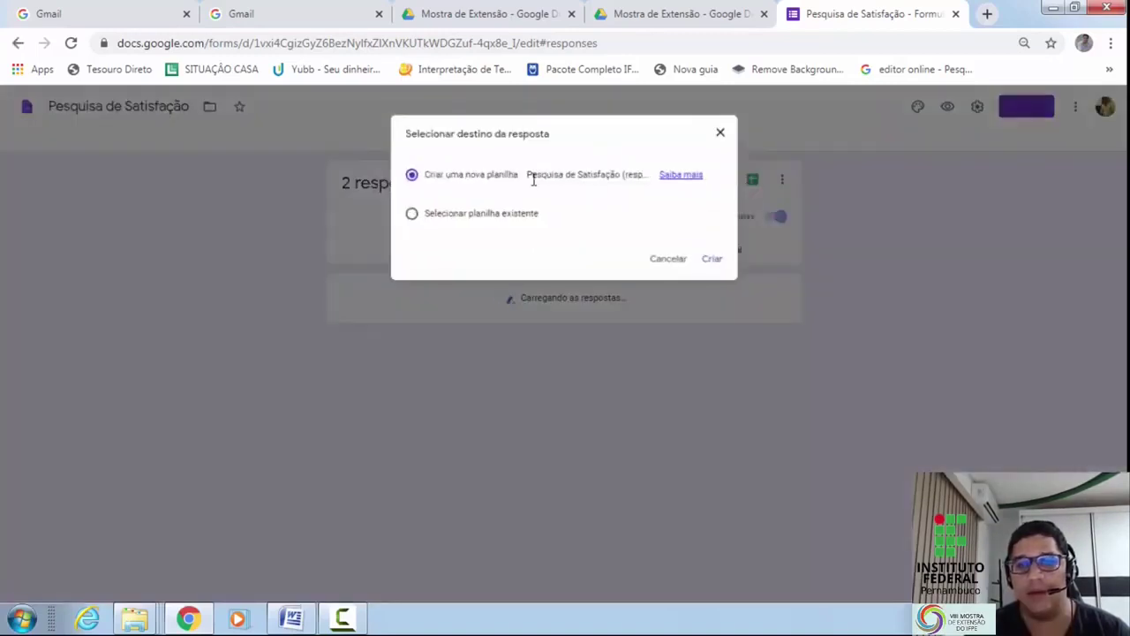
click(713, 260)
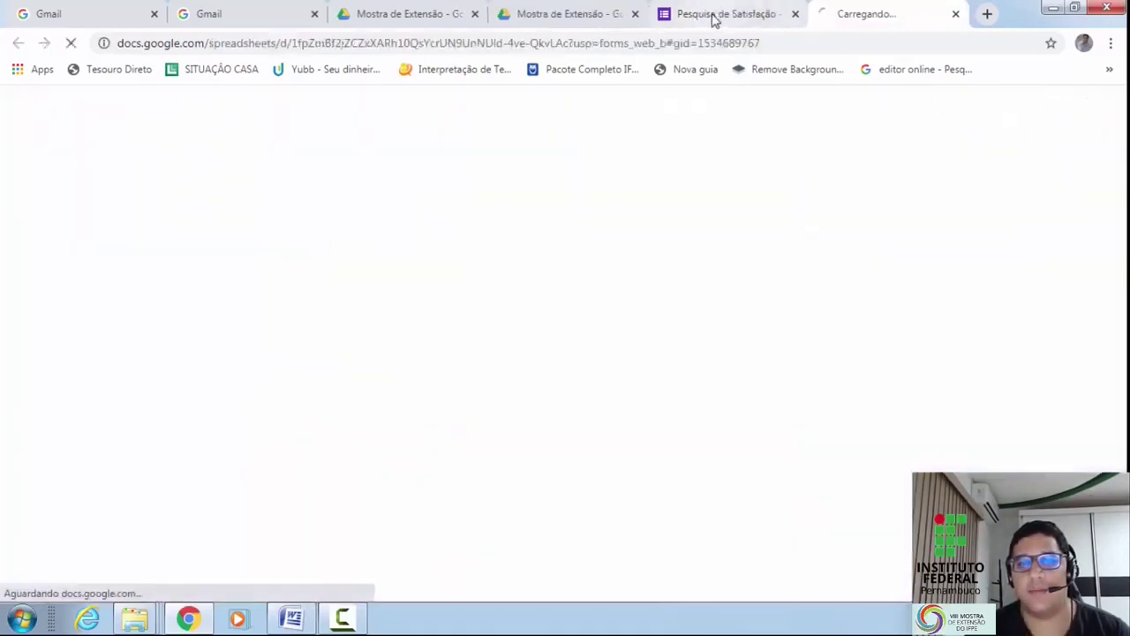
click(713, 17)
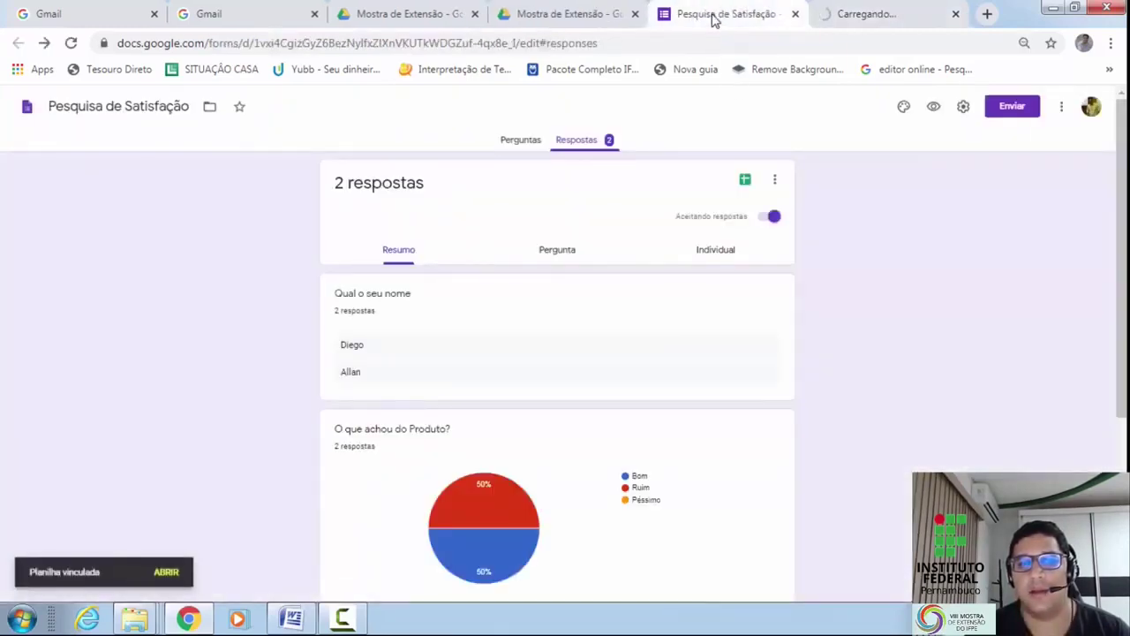
click(843, 19)
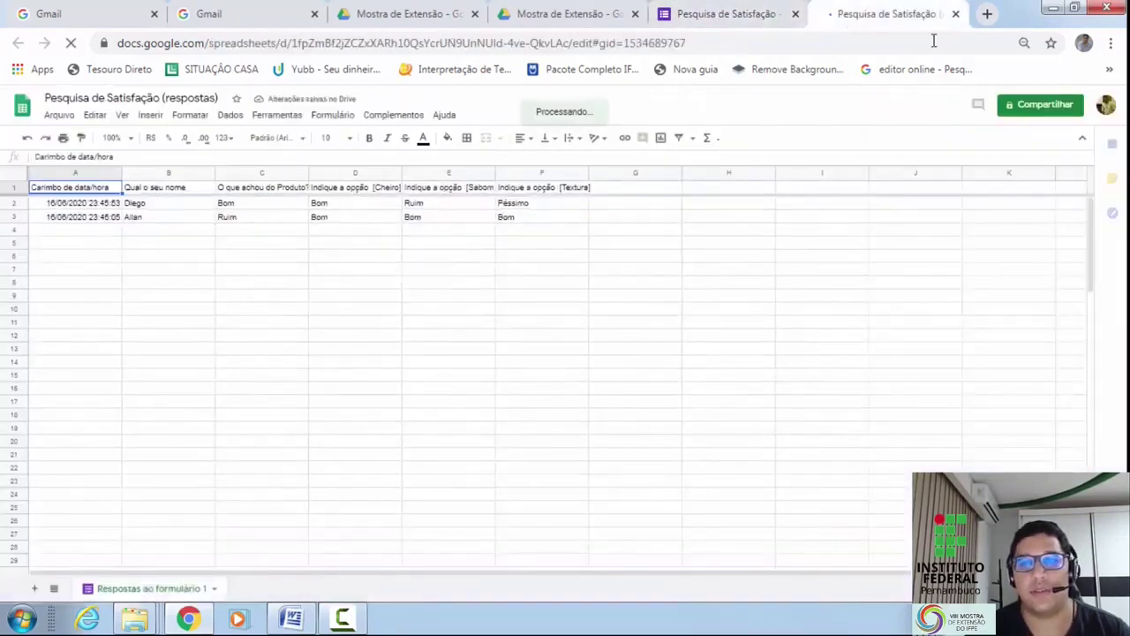
click(591, 16)
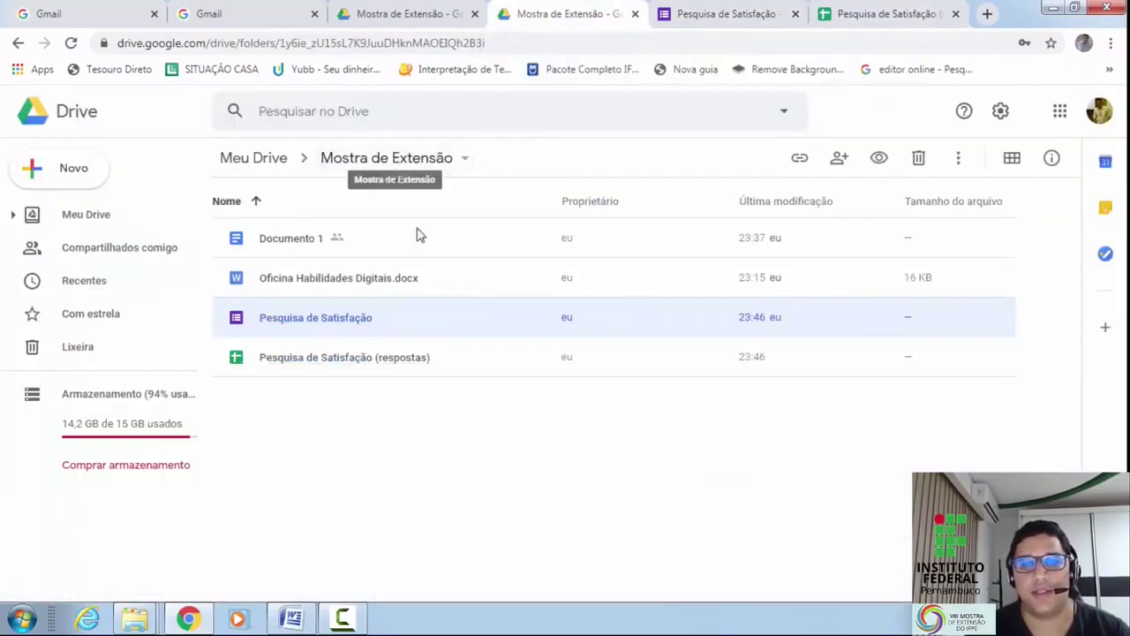
Step: Return to the form's responses and read through the two individual submissions one after the other
click(744, 10)
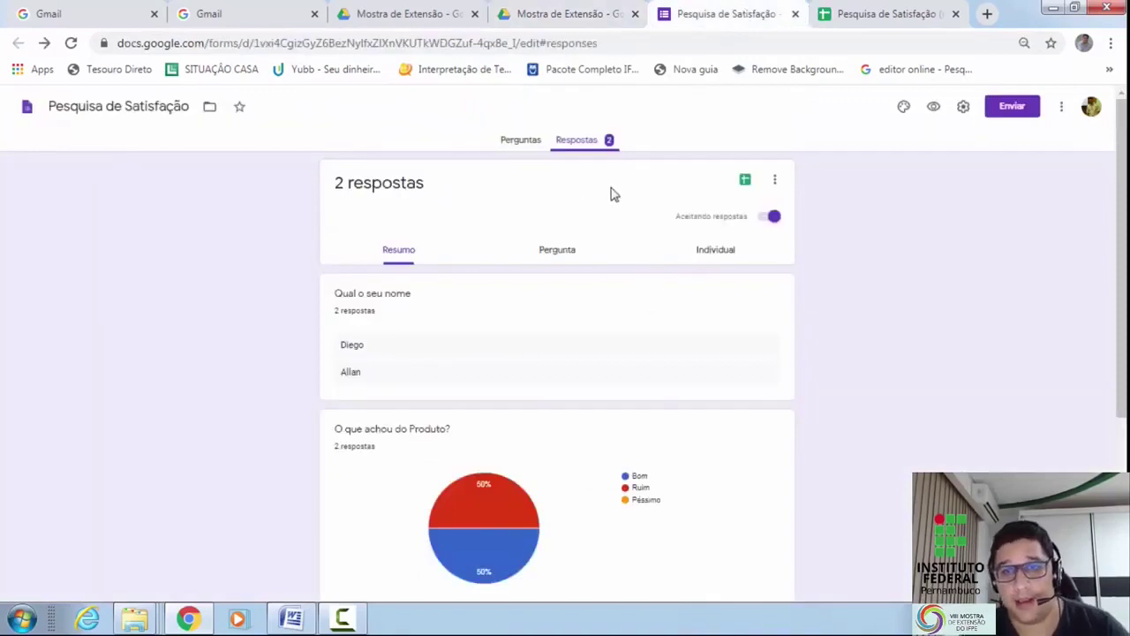
click(539, 146)
click(574, 146)
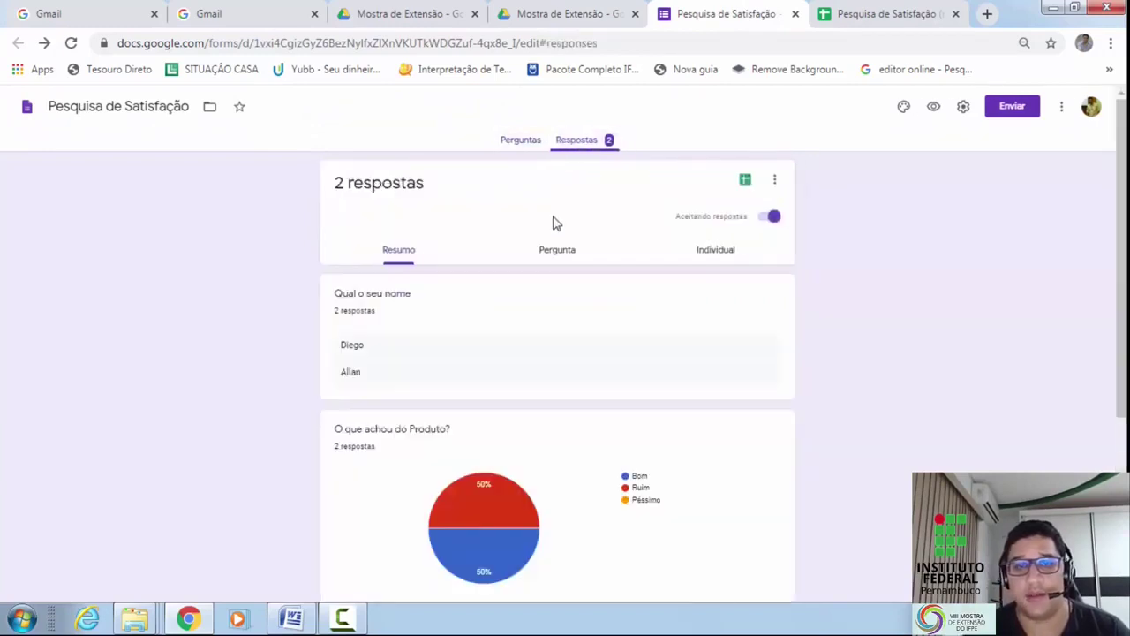
click(693, 252)
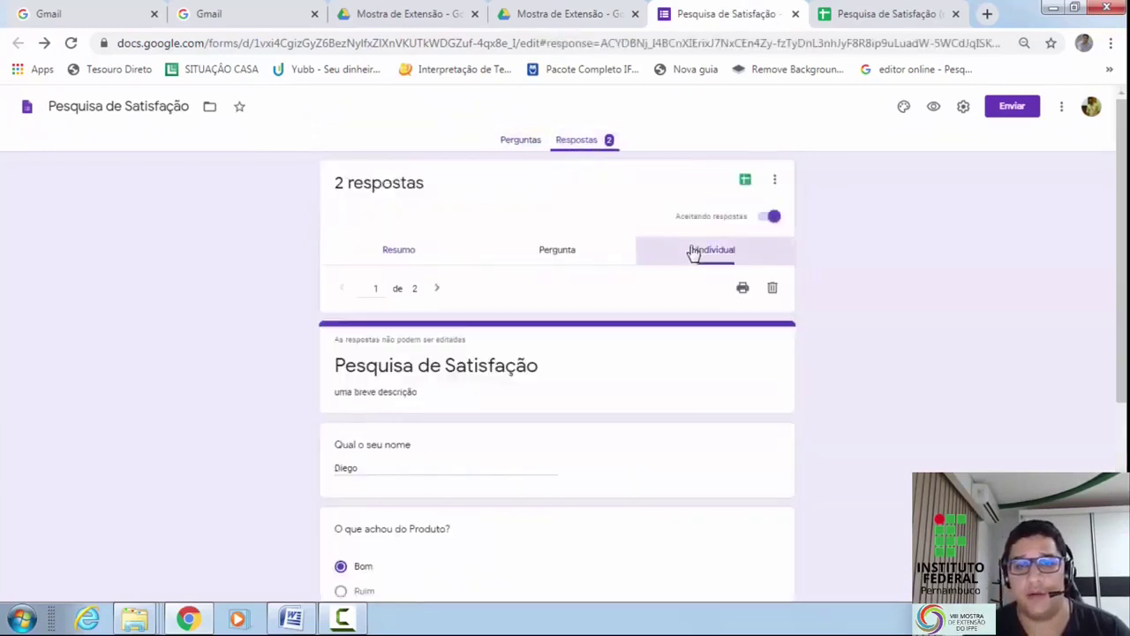
scroll(449, 292, down, 2)
scroll(415, 250, up, 1)
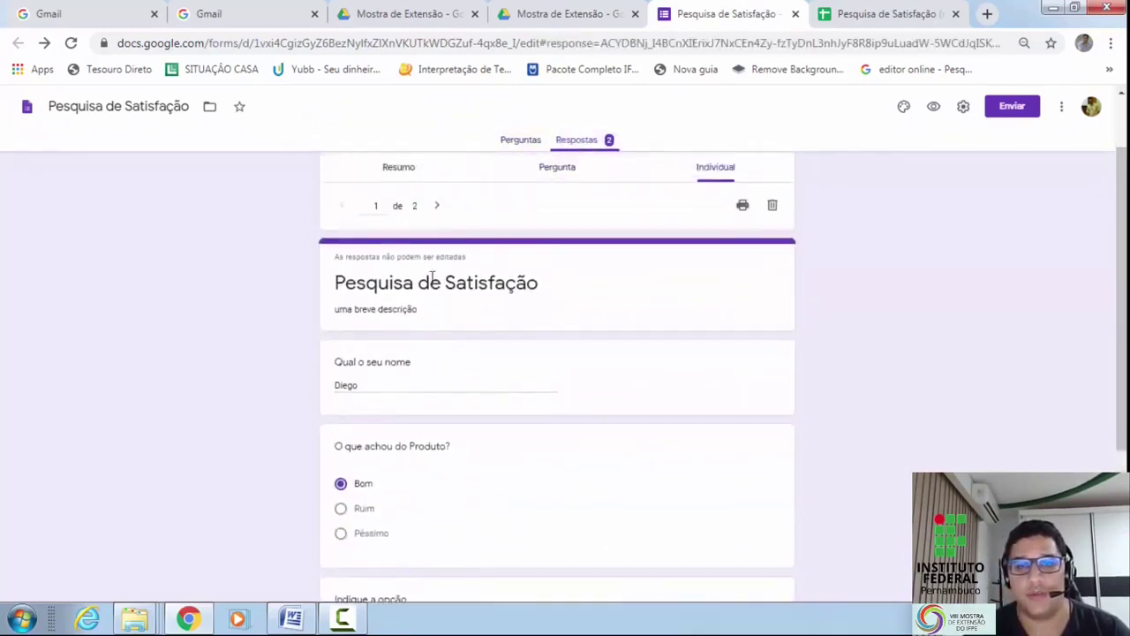
scroll(433, 277, down, 3)
scroll(465, 348, up, 4)
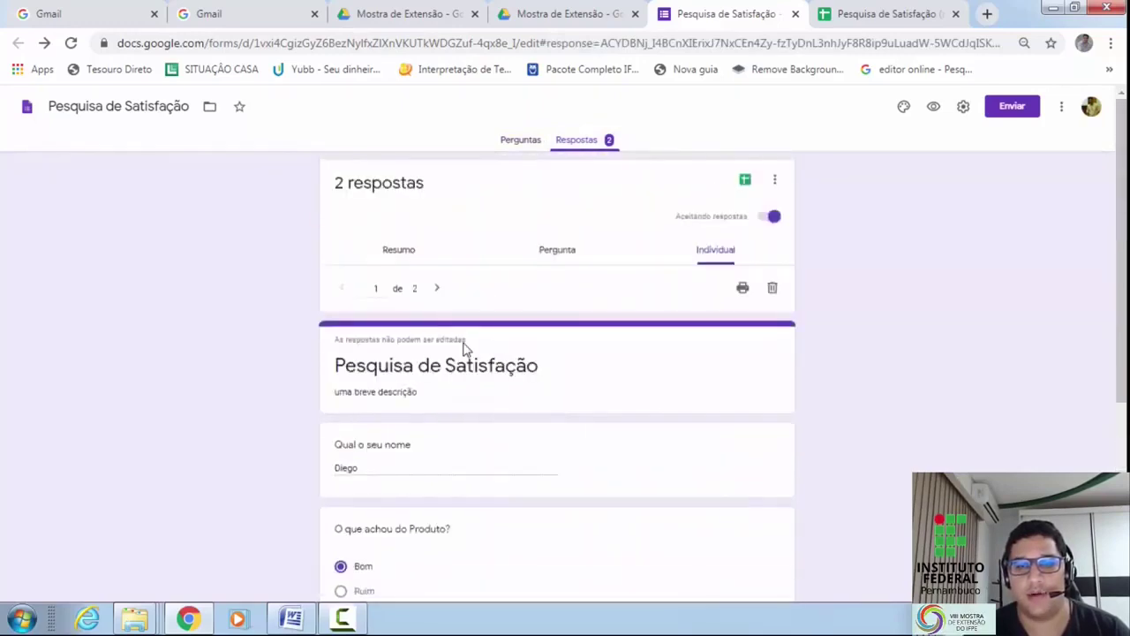
click(436, 288)
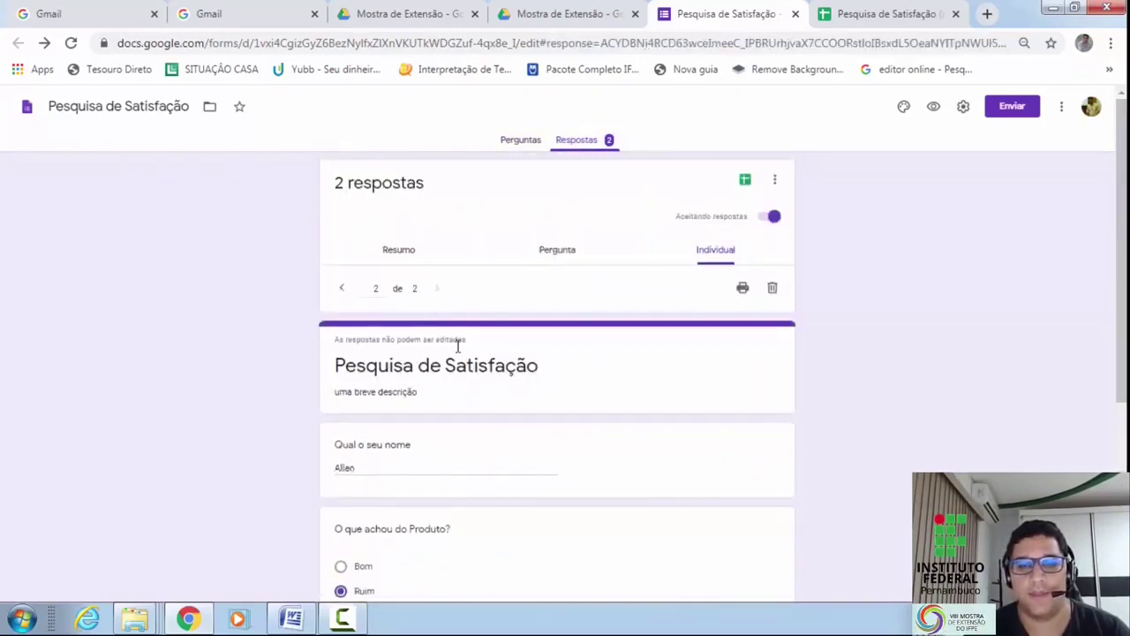
scroll(457, 344, down, 2)
scroll(565, 416, down, 2)
scroll(633, 351, up, 4)
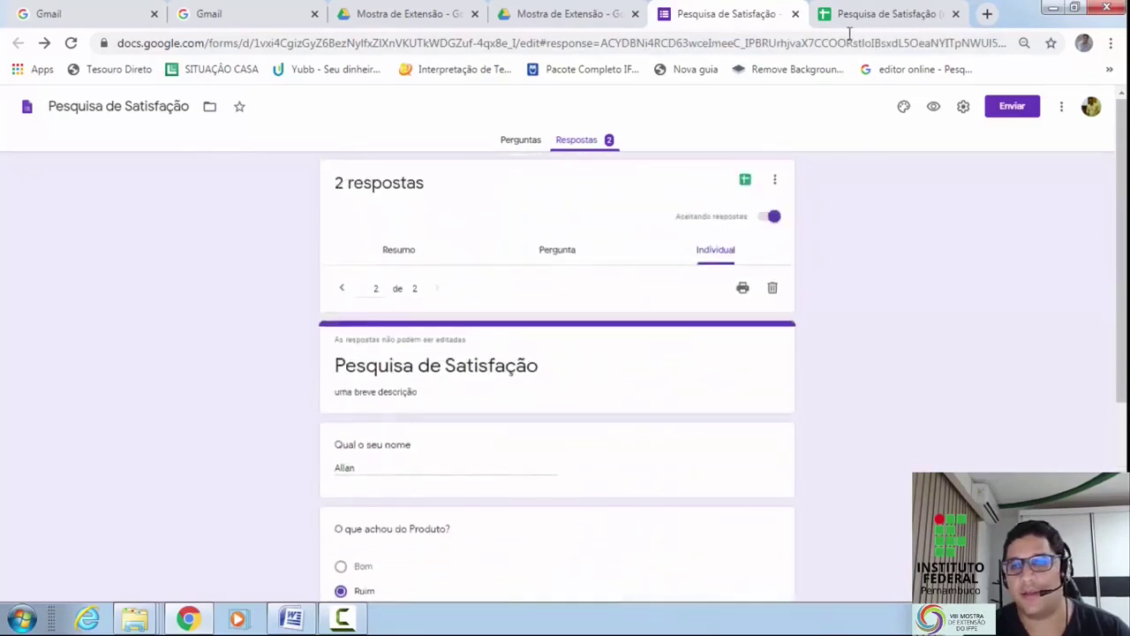
Step: Close the responses spreadsheet and look over the second individual submission in the form once more
click(853, 29)
click(955, 14)
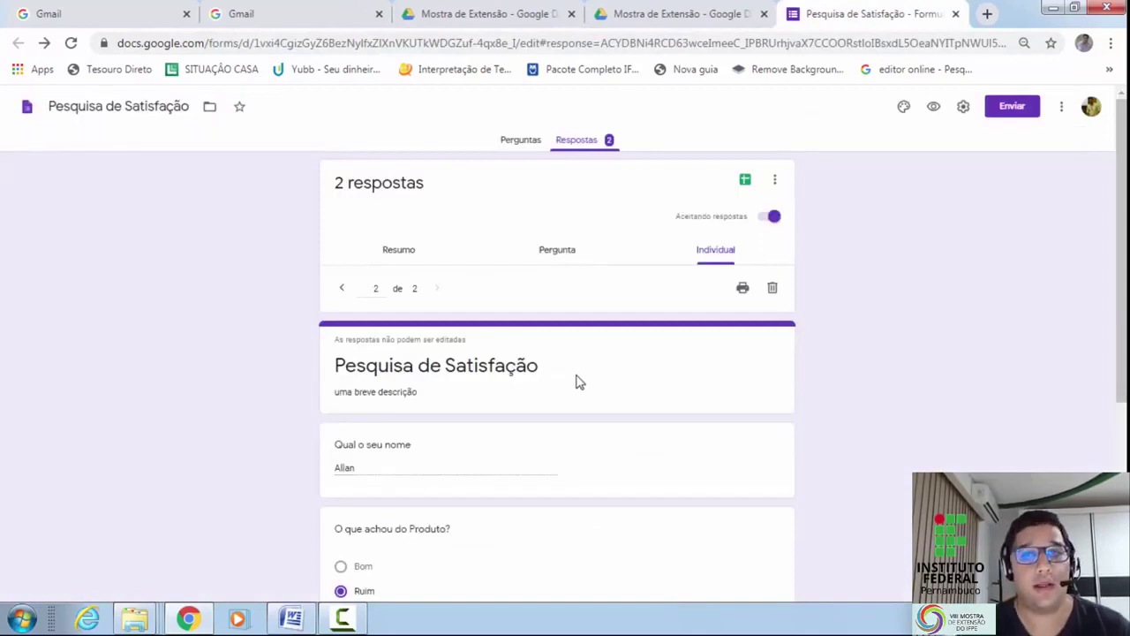
scroll(521, 310, down, 2)
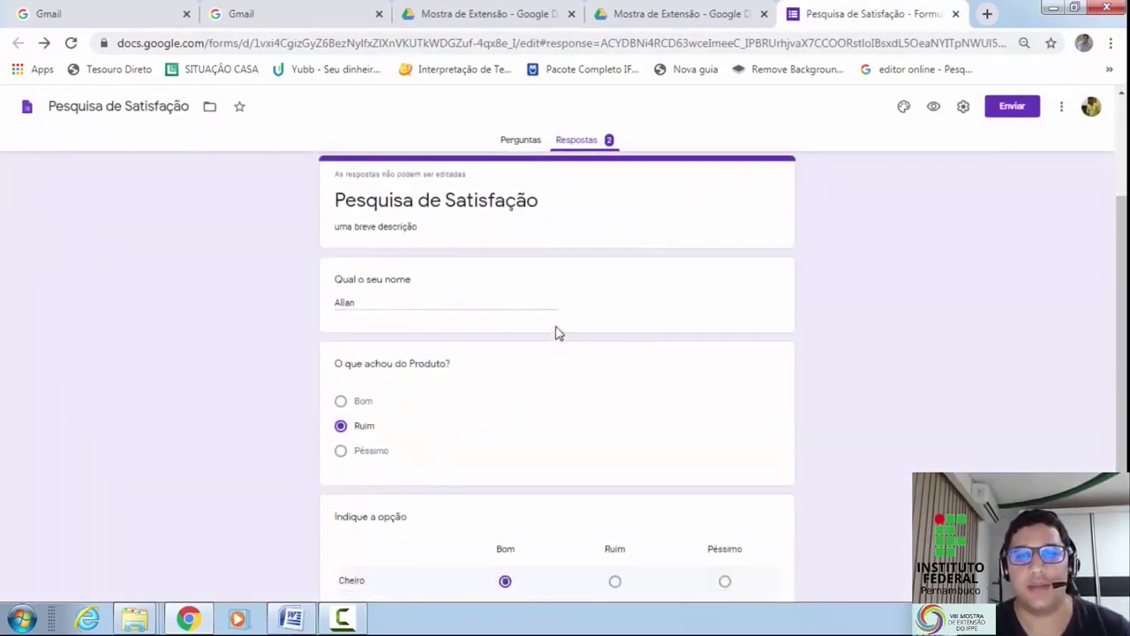
scroll(556, 333, down, 2)
scroll(725, 268, up, 2)
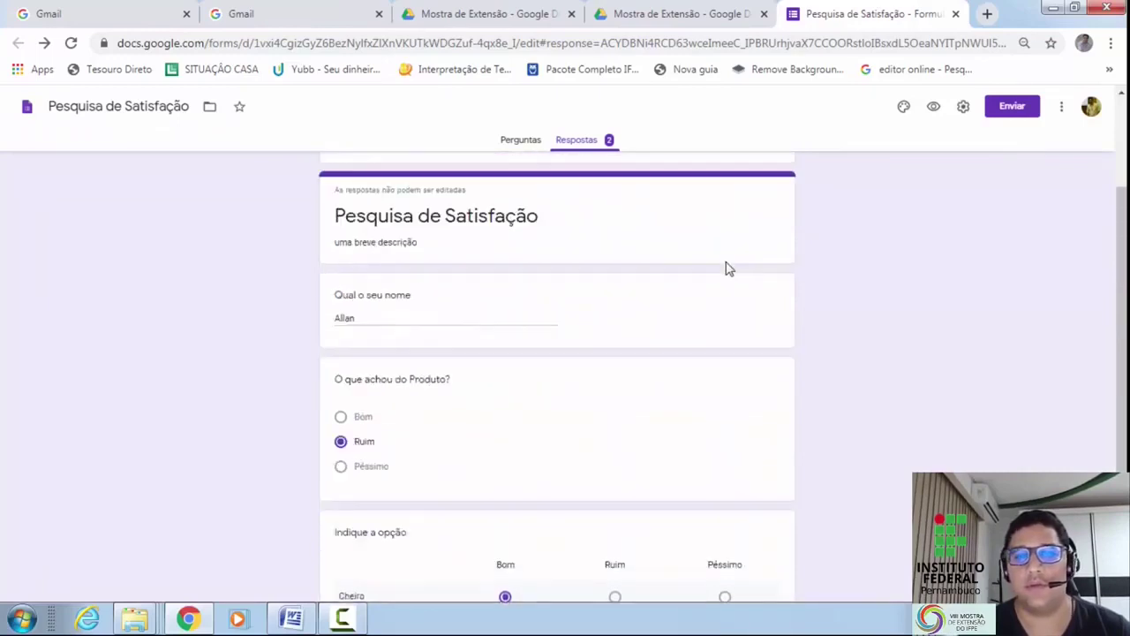
scroll(726, 268, up, 1)
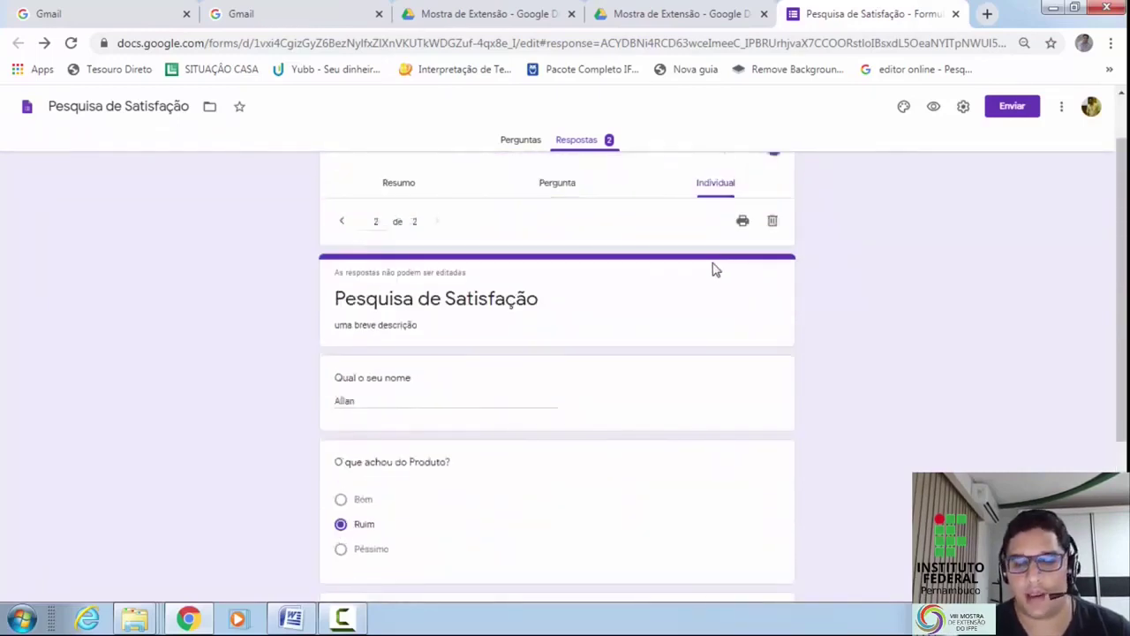